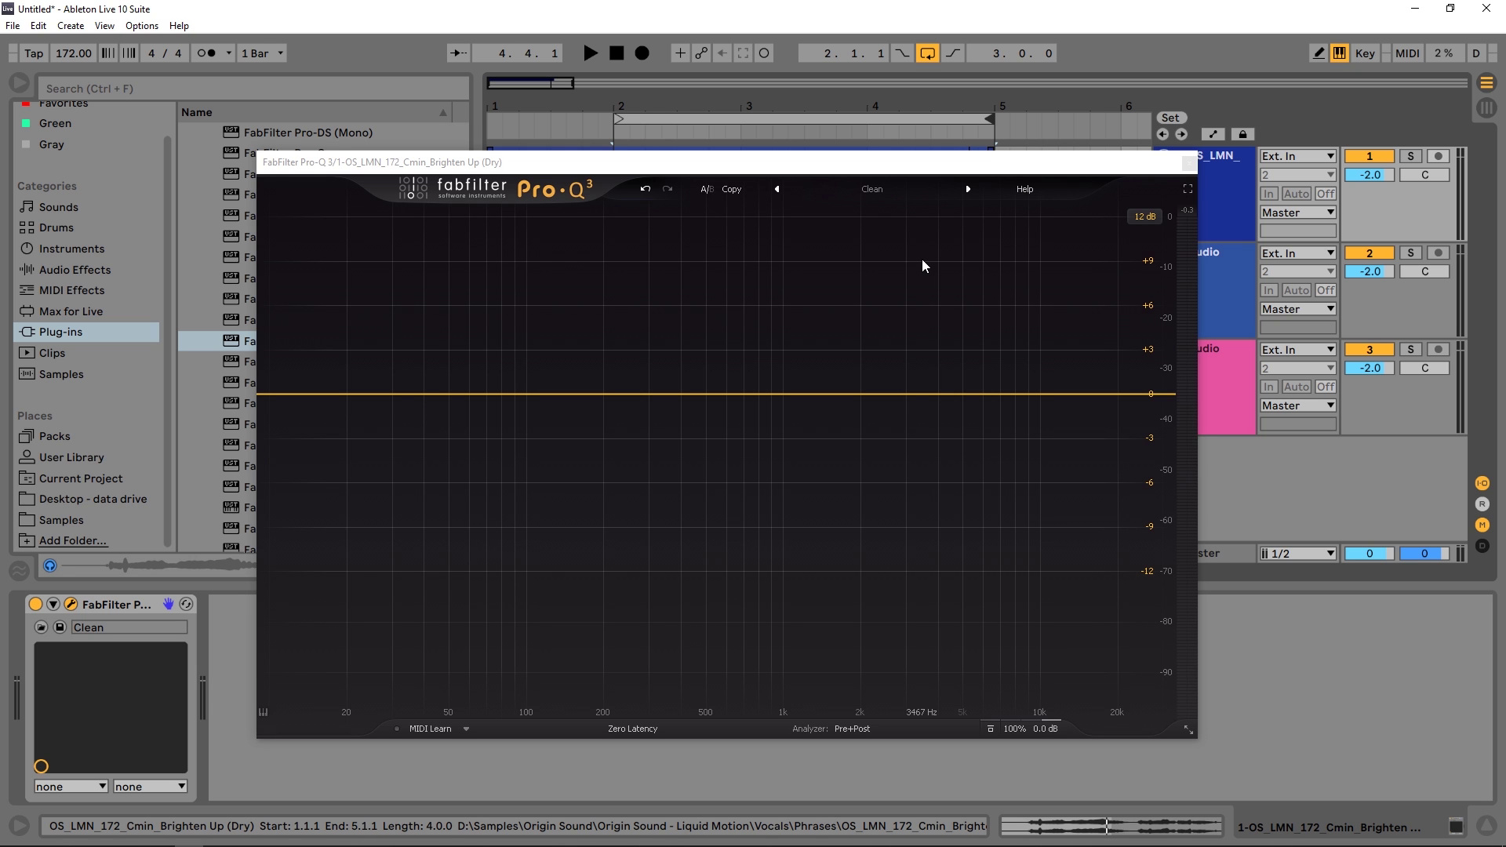
Step: Audition the vocal, shorten the loop to 1.2.2 from bar 2, and move Pro-Q 3 down to reveal the clip
key(space)
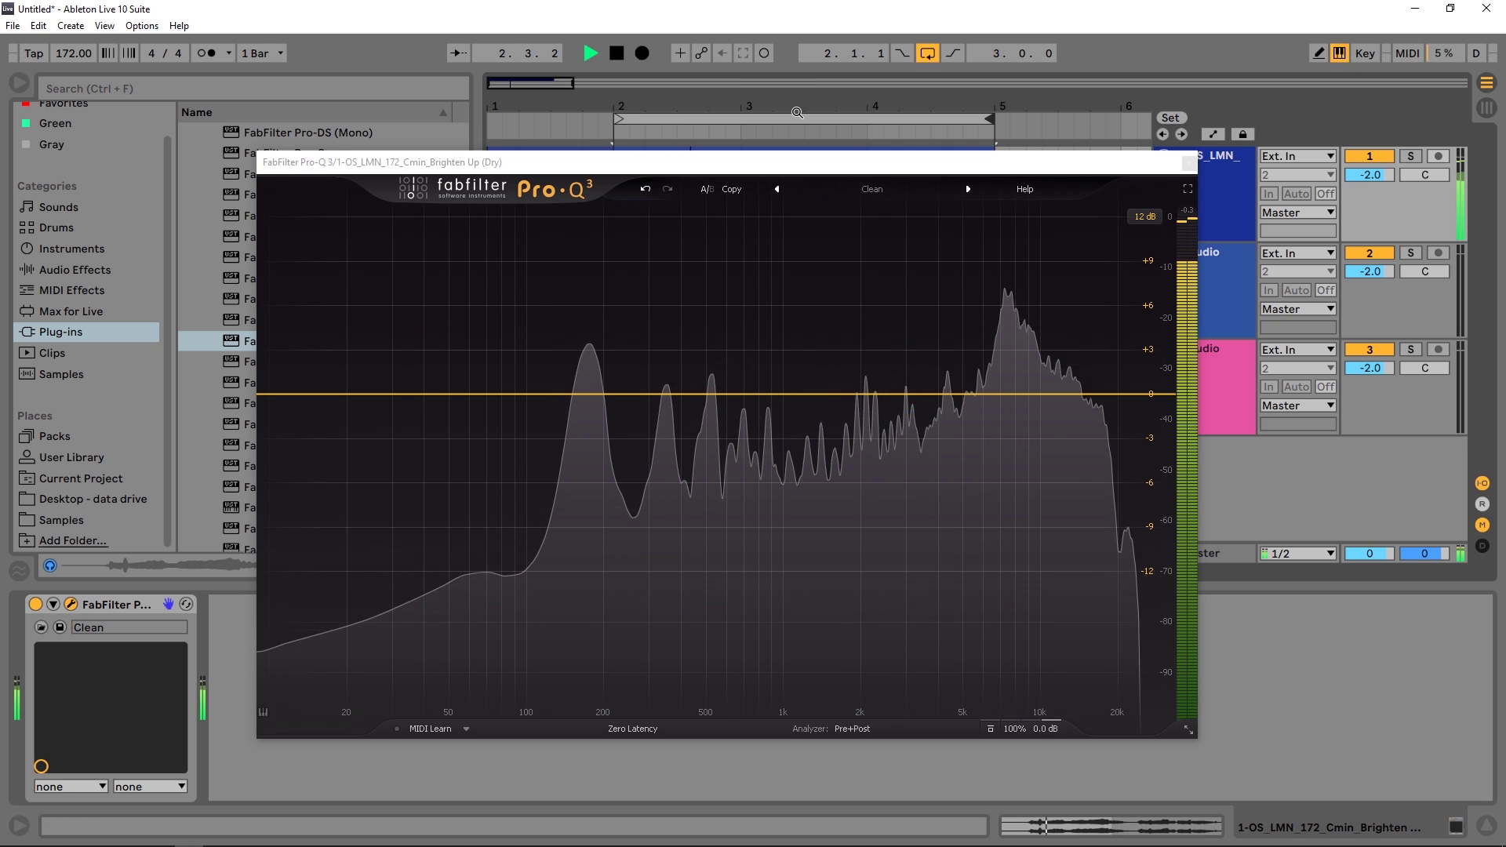
key(space)
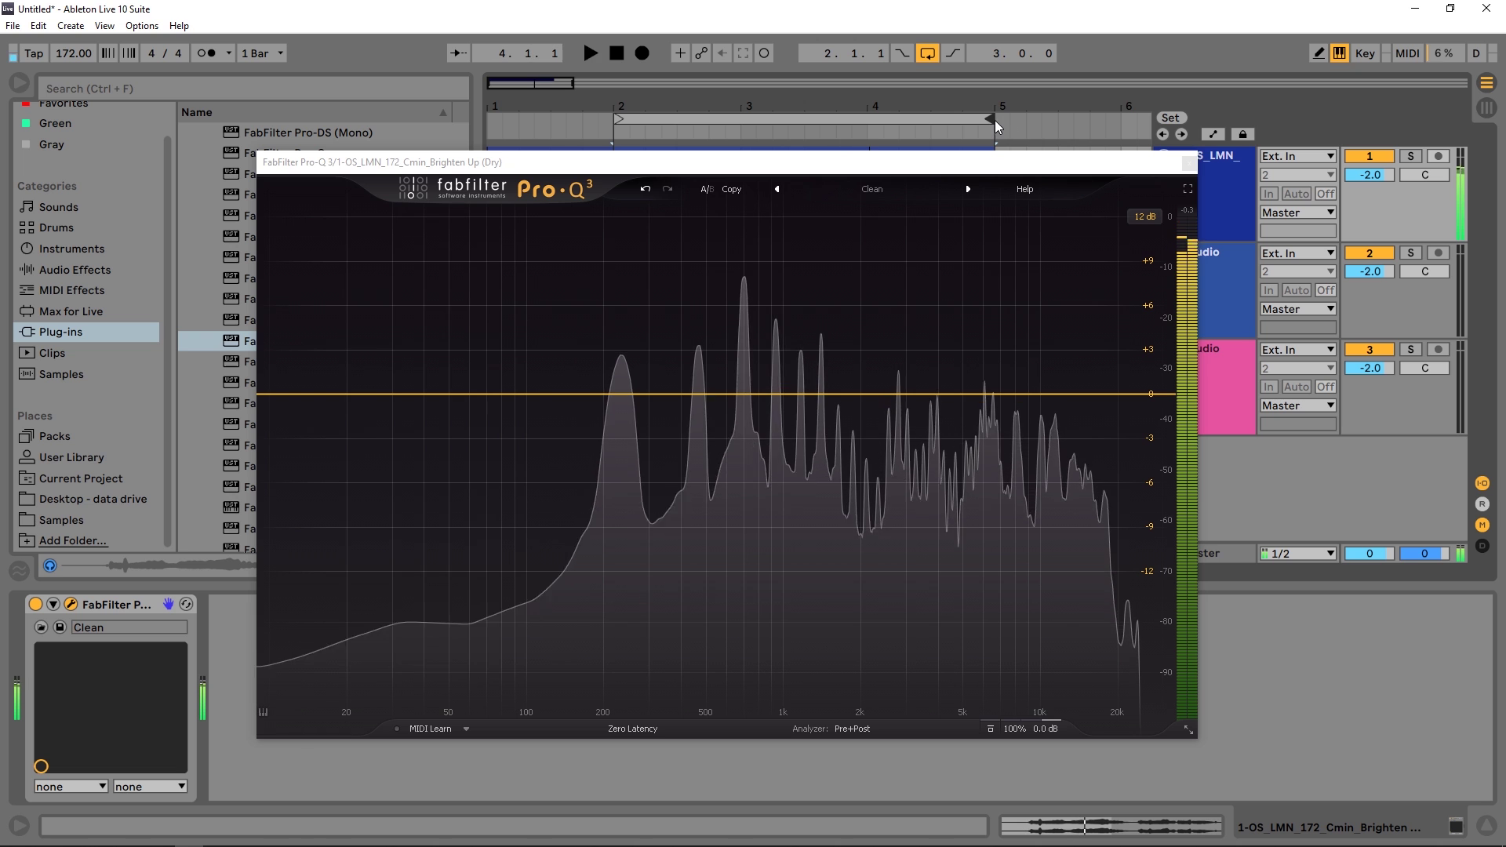
drag(992, 120, 815, 120)
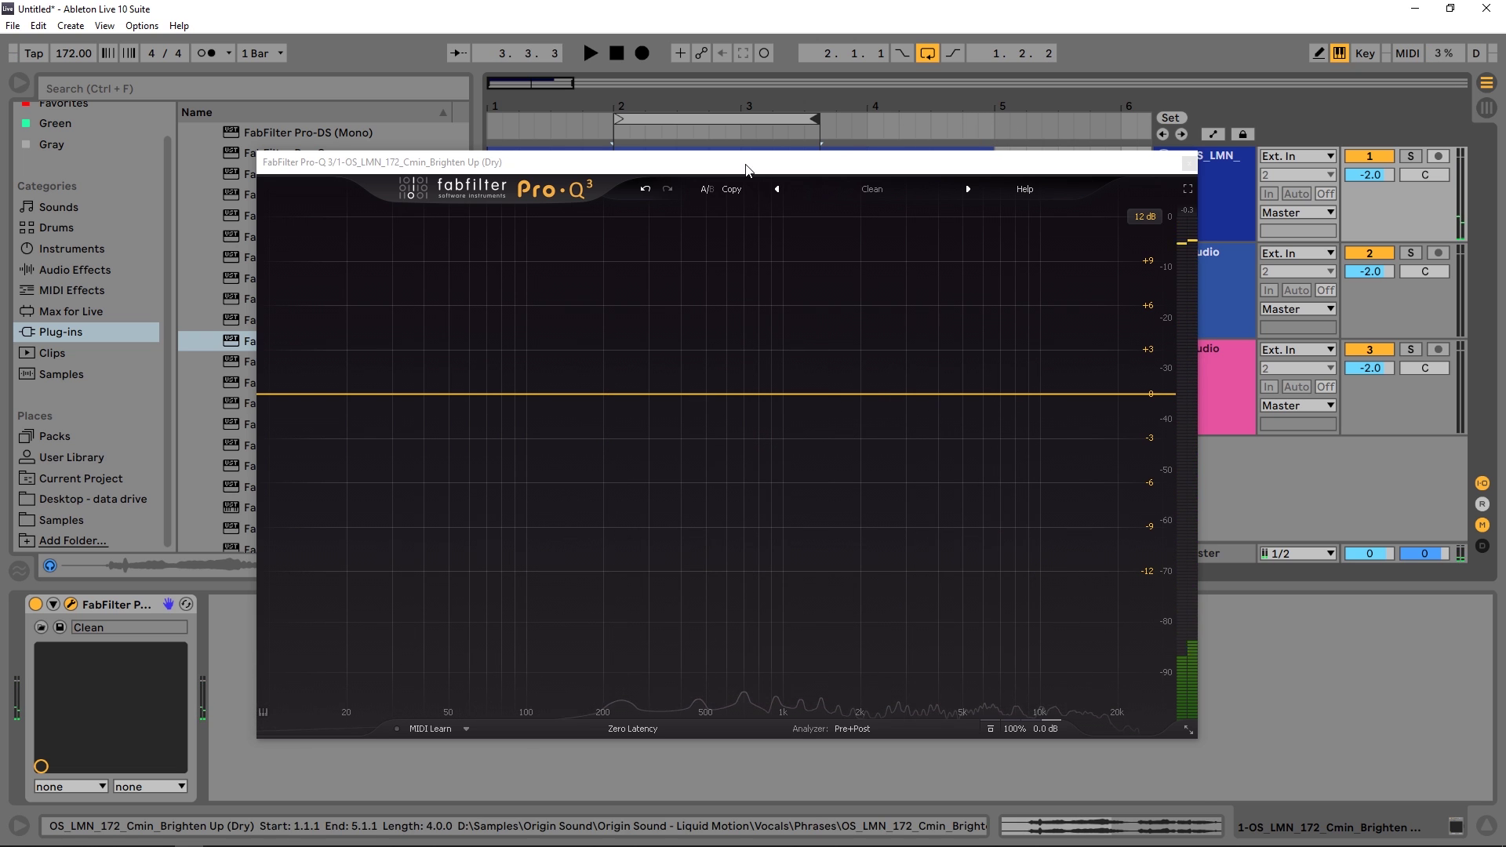
drag(746, 169, 725, 297)
drag(645, 223, 679, 223)
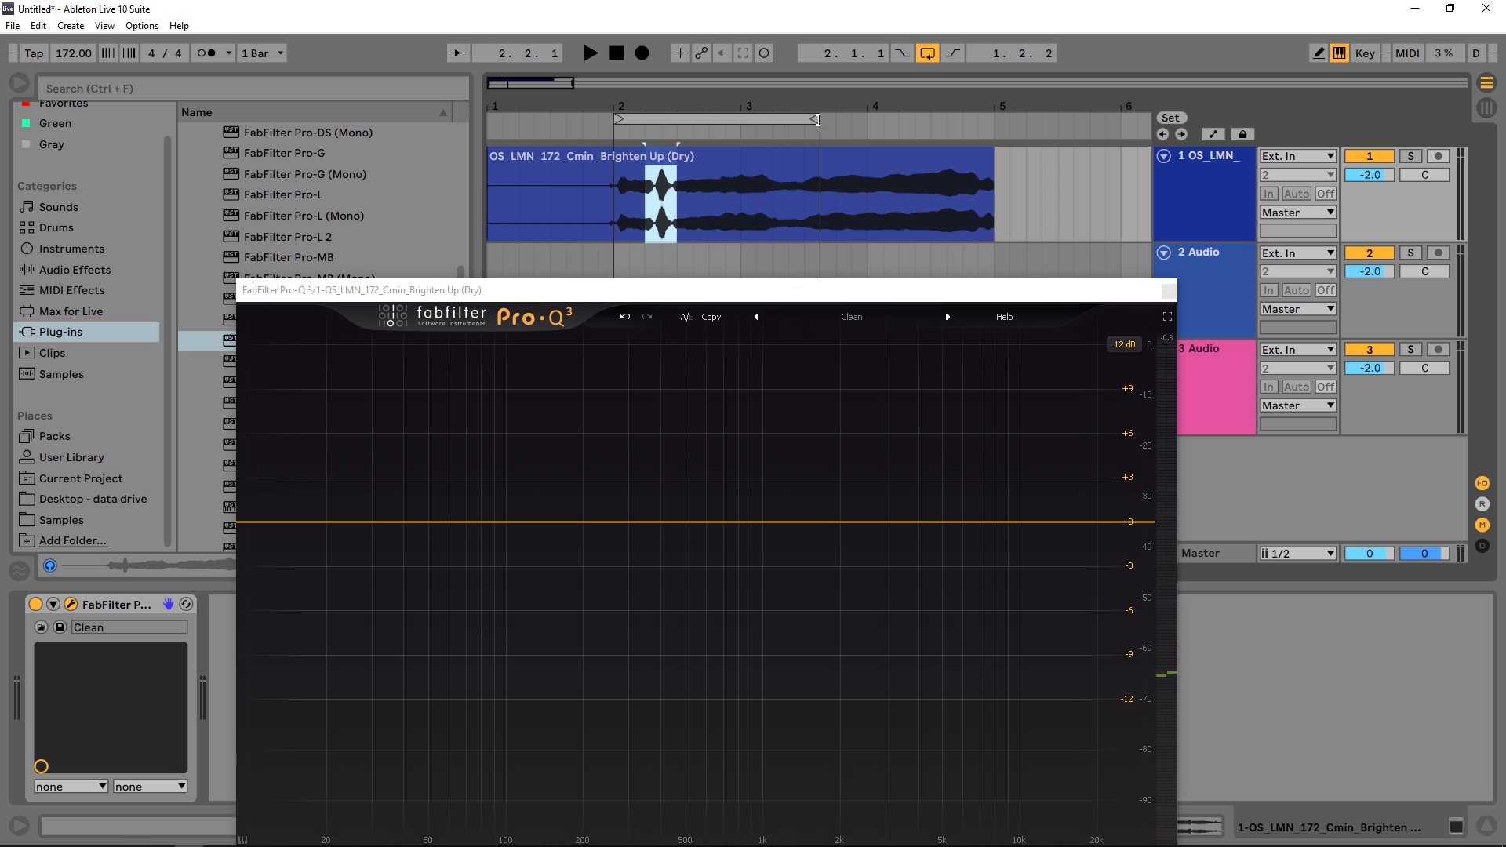
Step: Set the loop to exactly one bar (2.1.1 to 3.1.1), show Pro-Q 3 fully, and audition it
drag(816, 120, 741, 121)
click(668, 120)
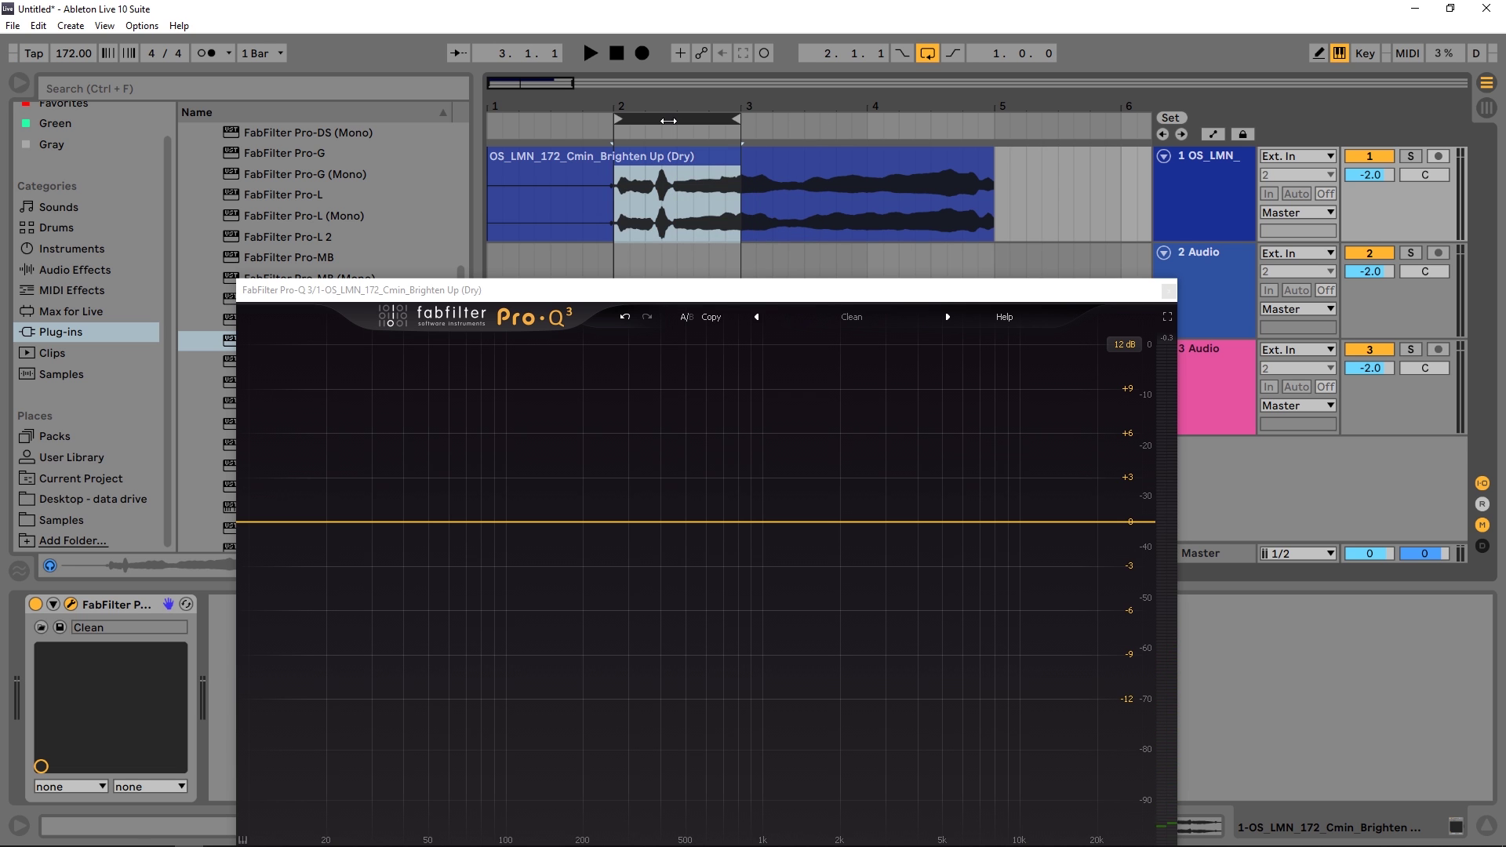
drag(678, 292, 677, 156)
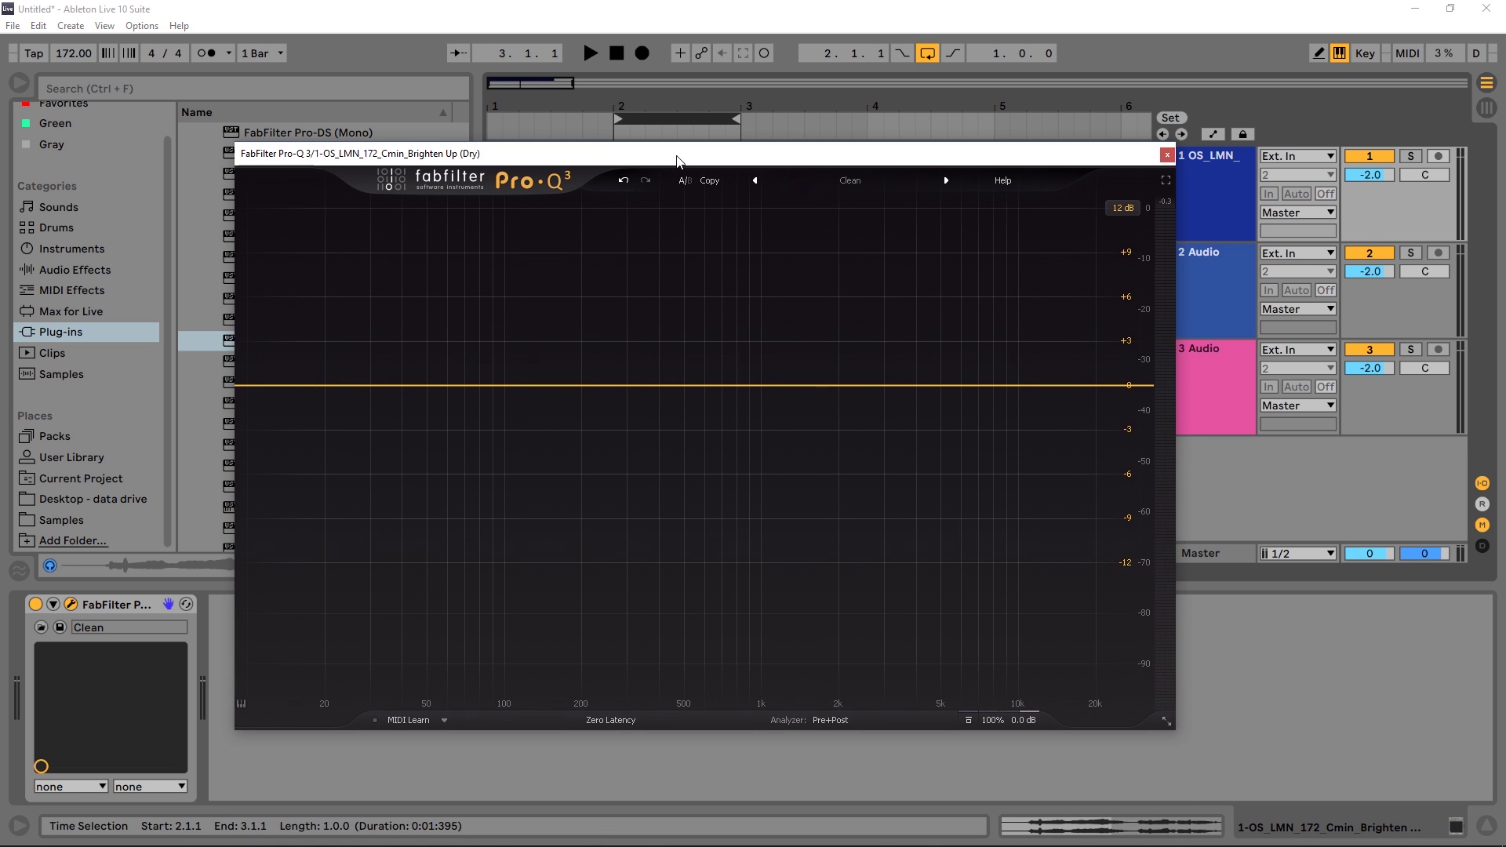
key(space)
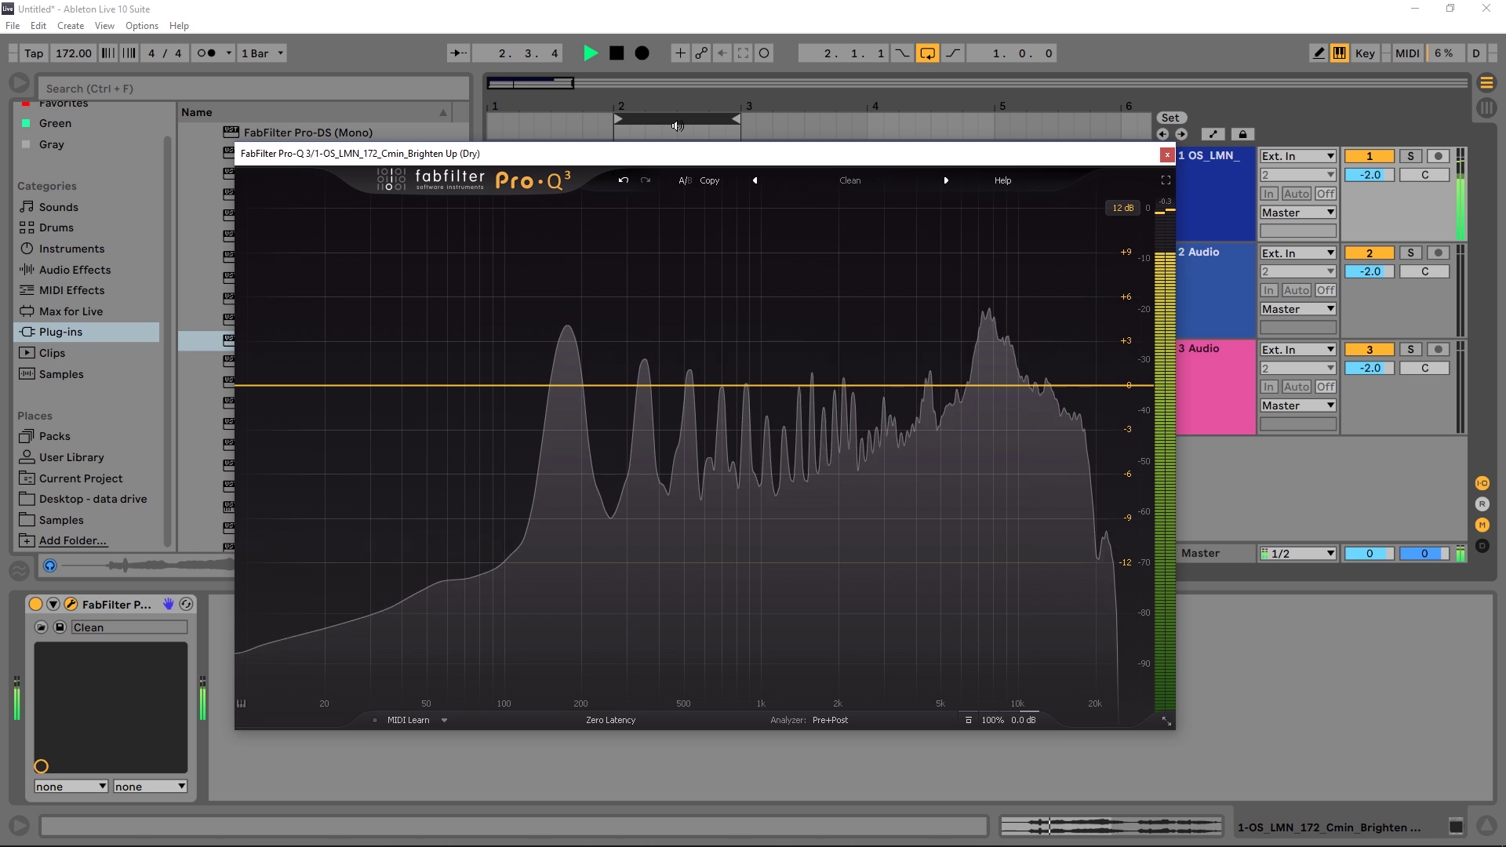
key(space)
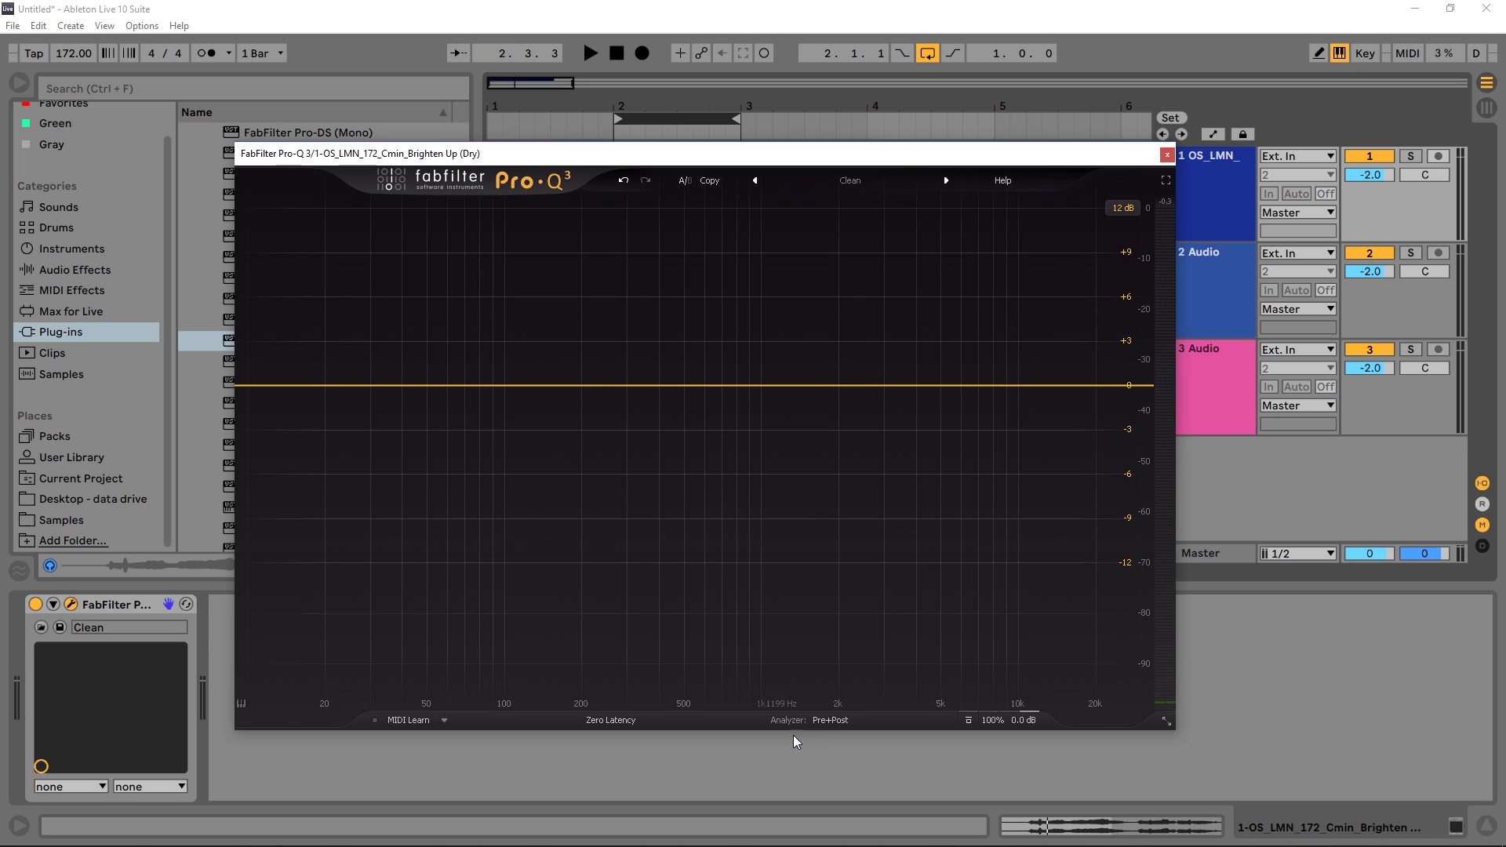
Step: Enable the Pre+Post analyzer and capture vocal peaks at 176 Hz, 598 Hz, 1.6, 3.0 and 7.7 kHz
click(829, 720)
key(space)
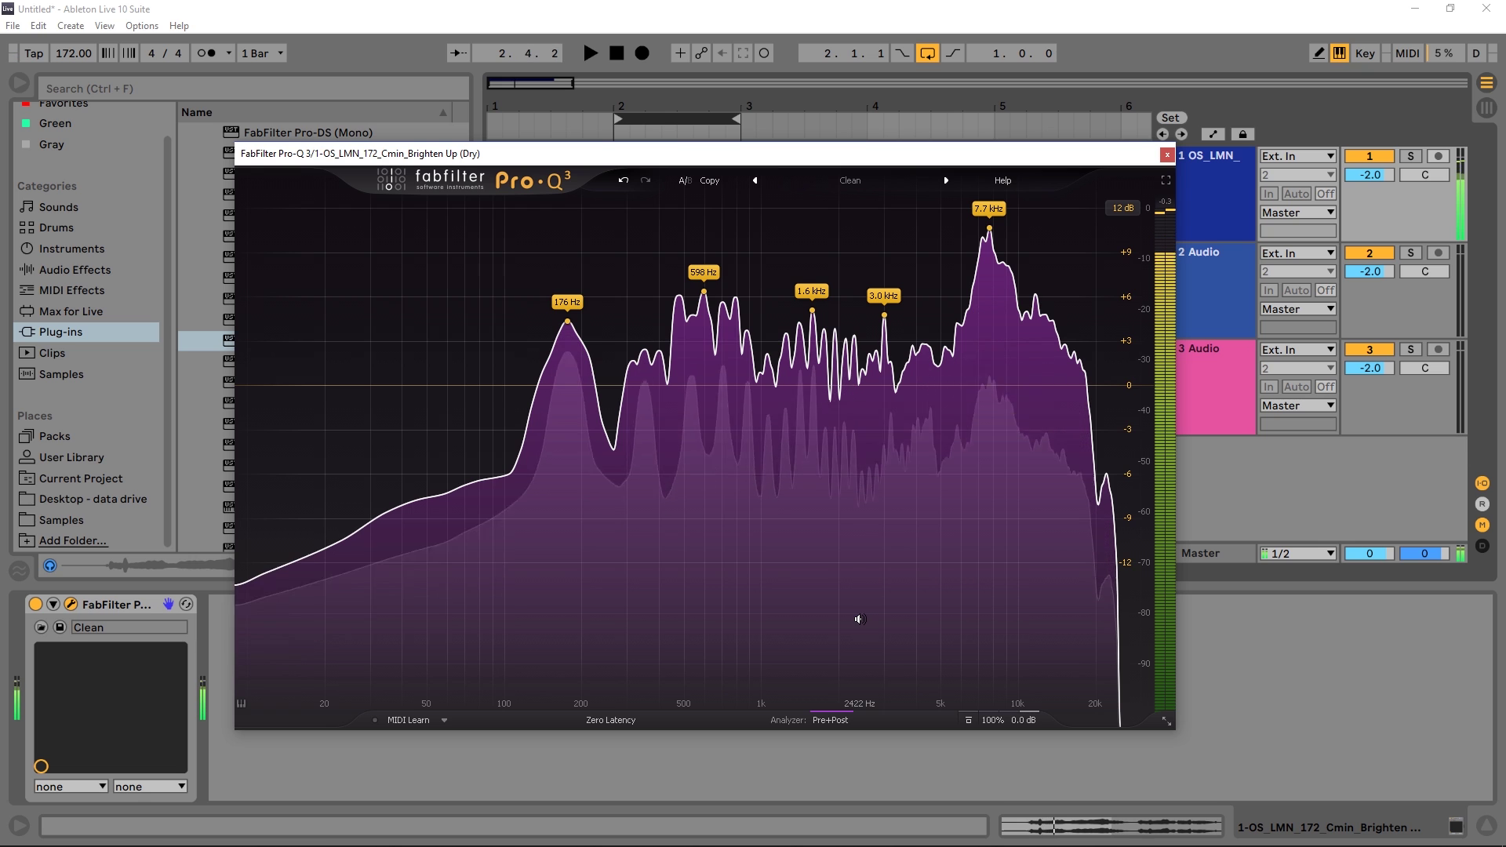
key(space)
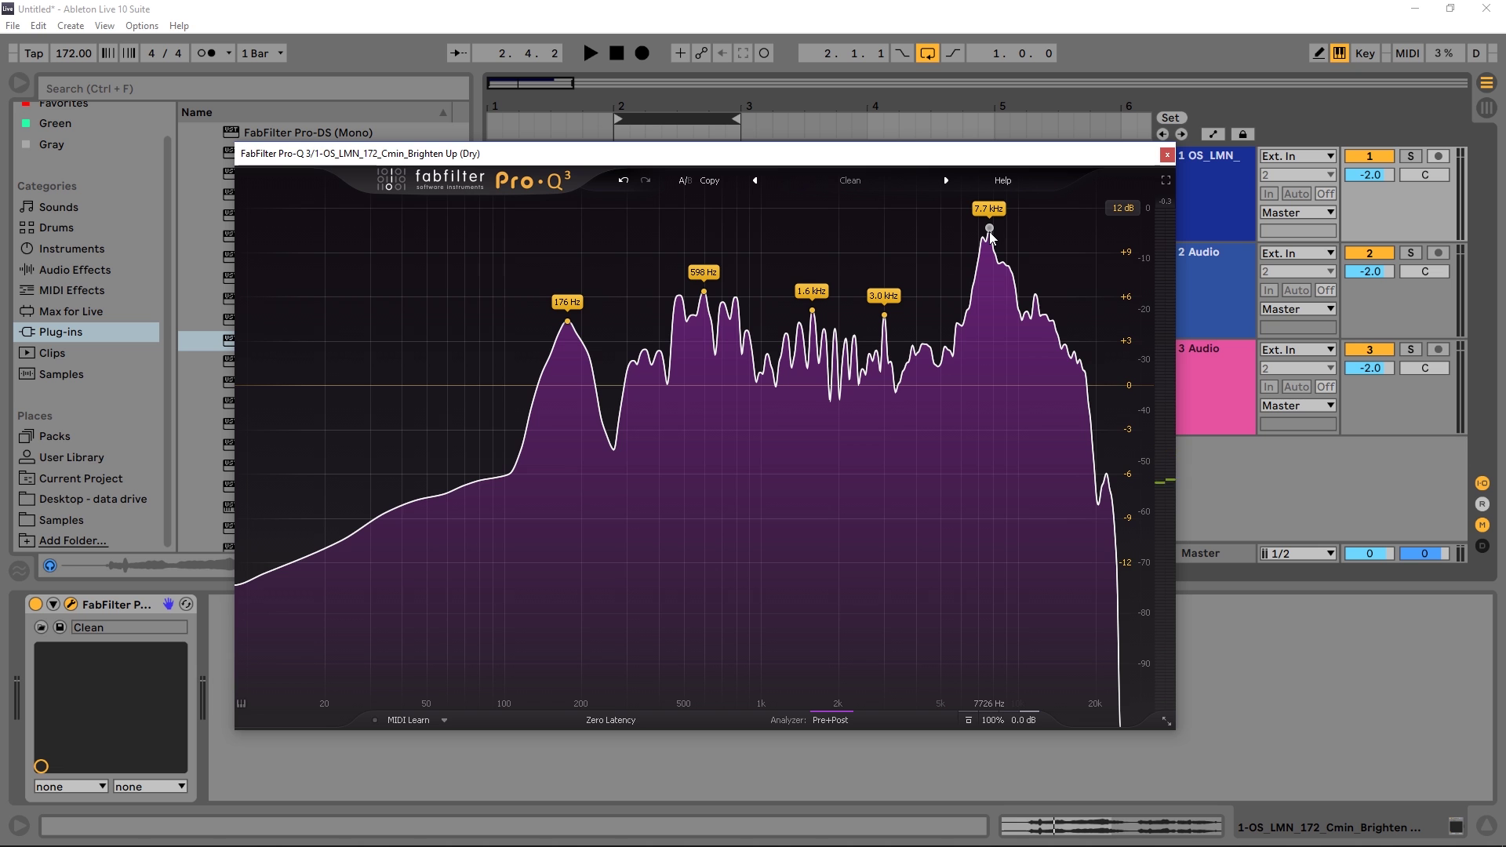
Step: Cut a narrow bell at 7725.6 Hz, -13.01 dB, Q 12.812 from the 7.7 kHz peak and audition it
drag(989, 231, 988, 293)
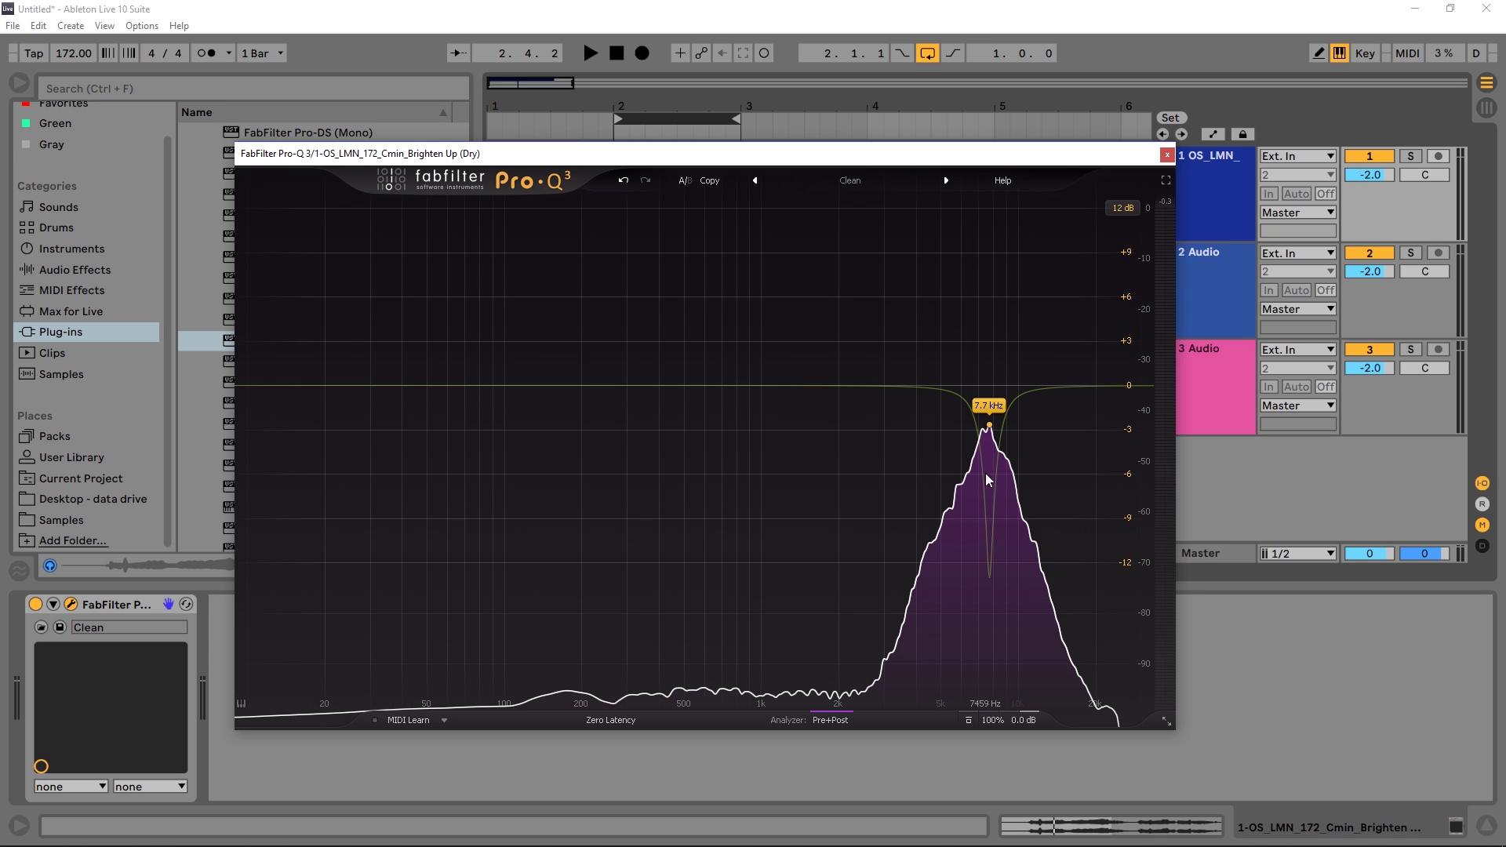
click(989, 430)
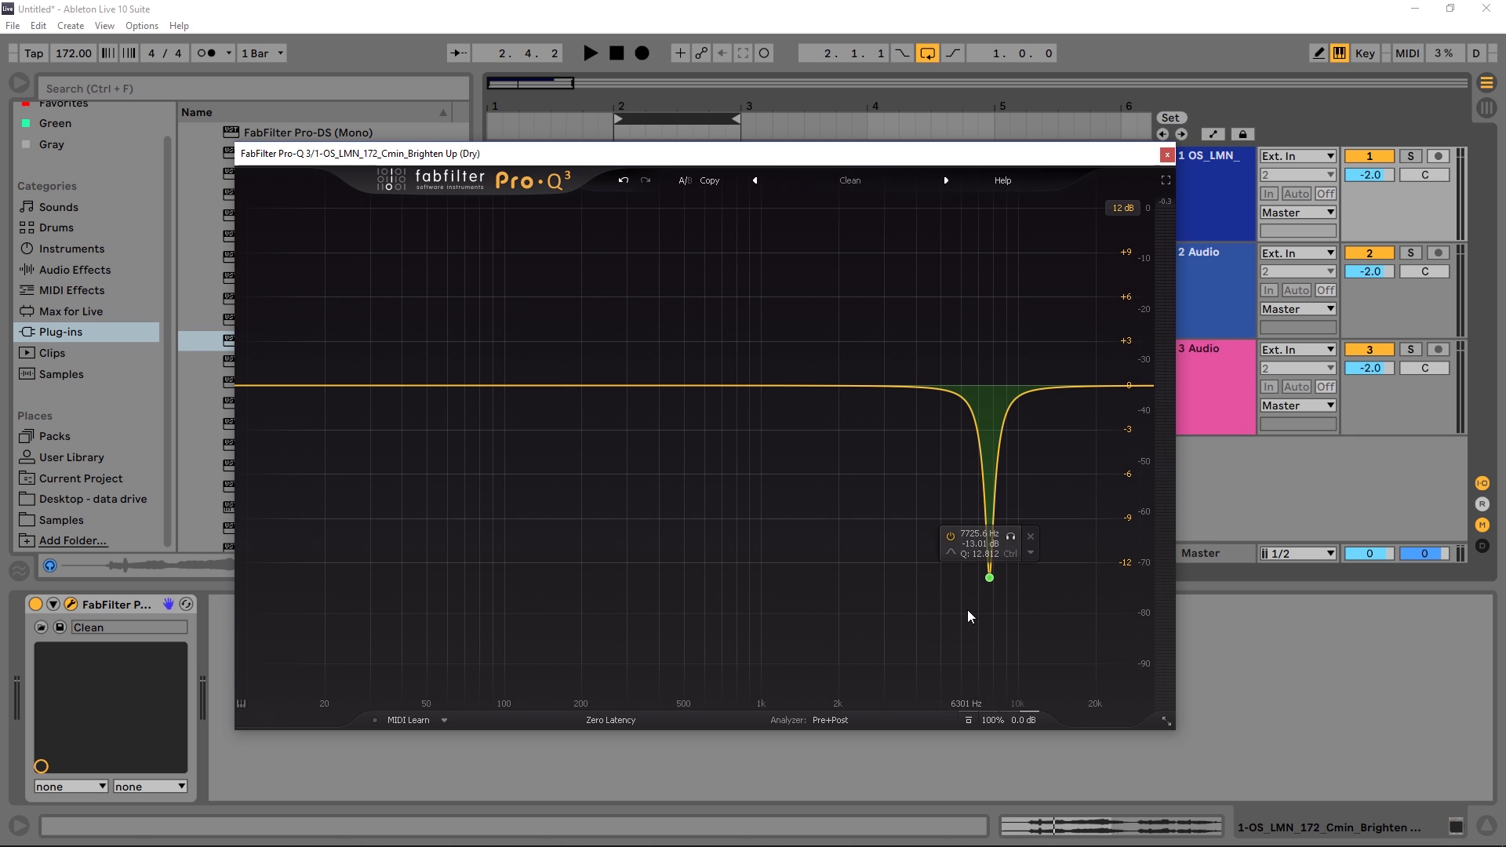
key(space)
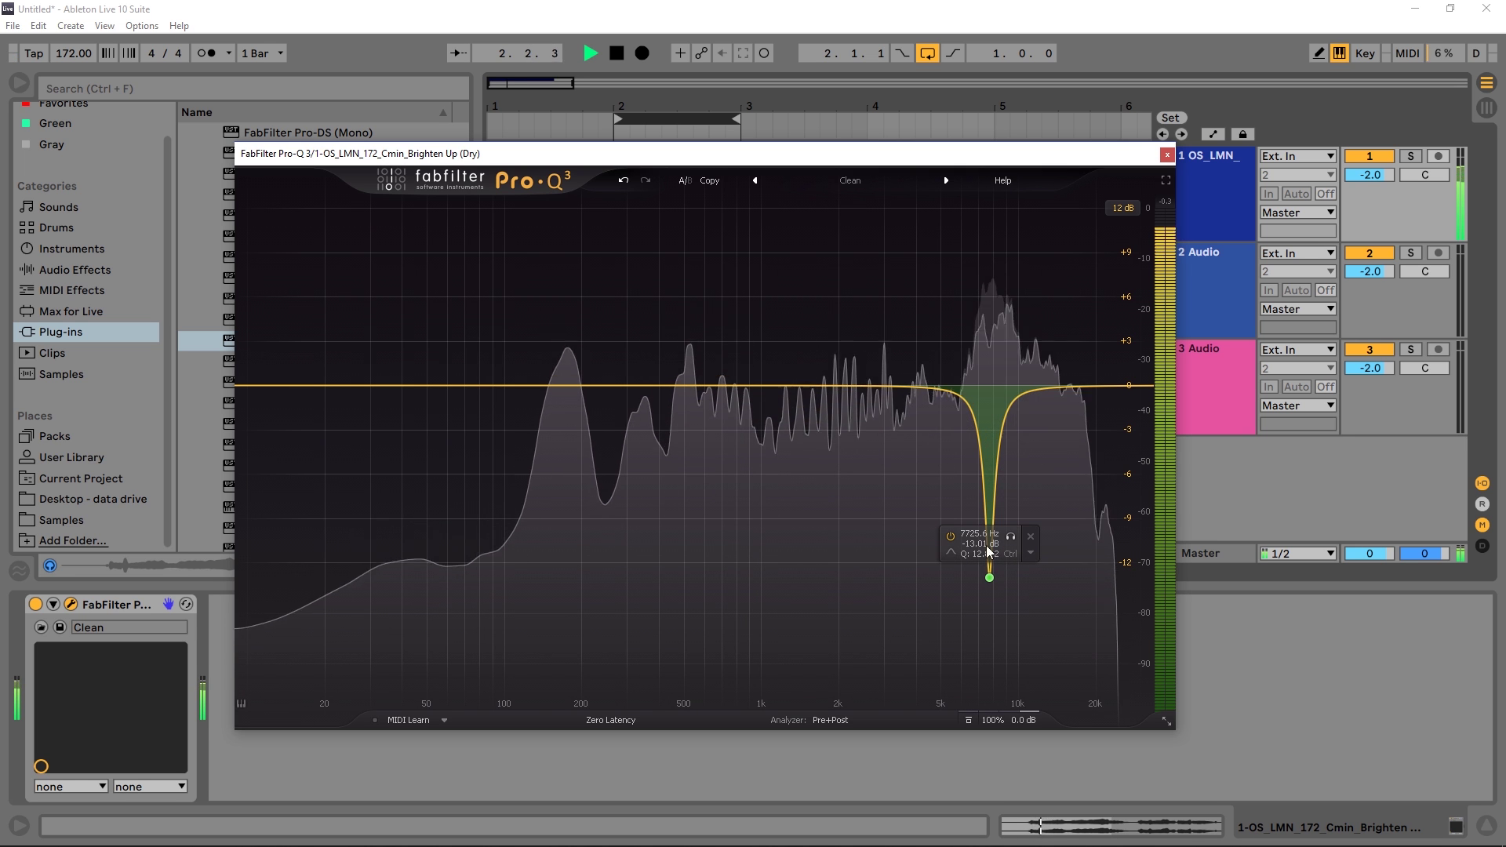
key(space)
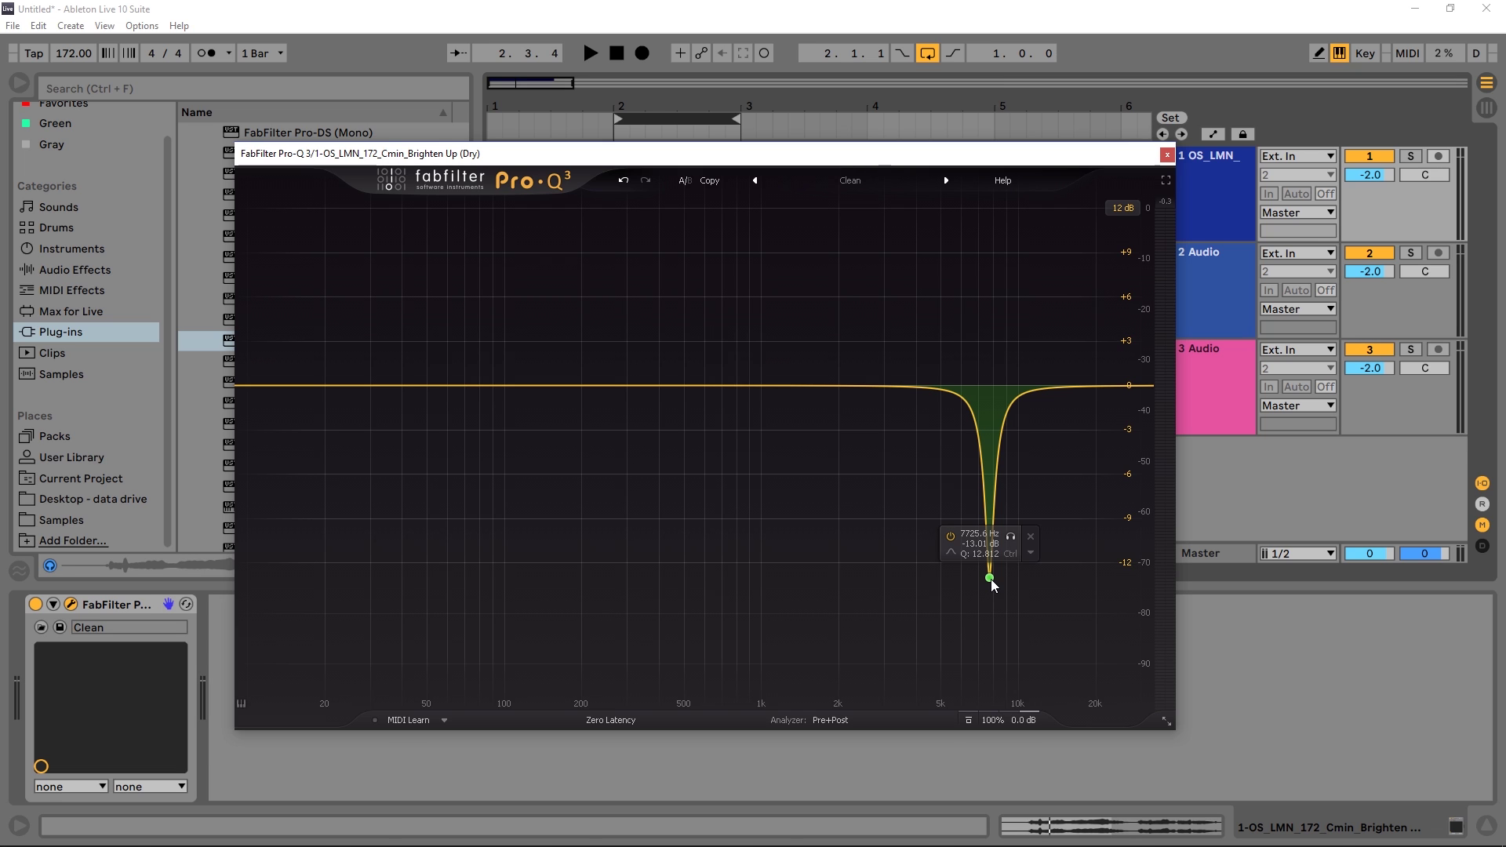
Step: Raise the 7.7 kHz notch's gain toward -9 dB, leaving its Q at 11.725
click(990, 578)
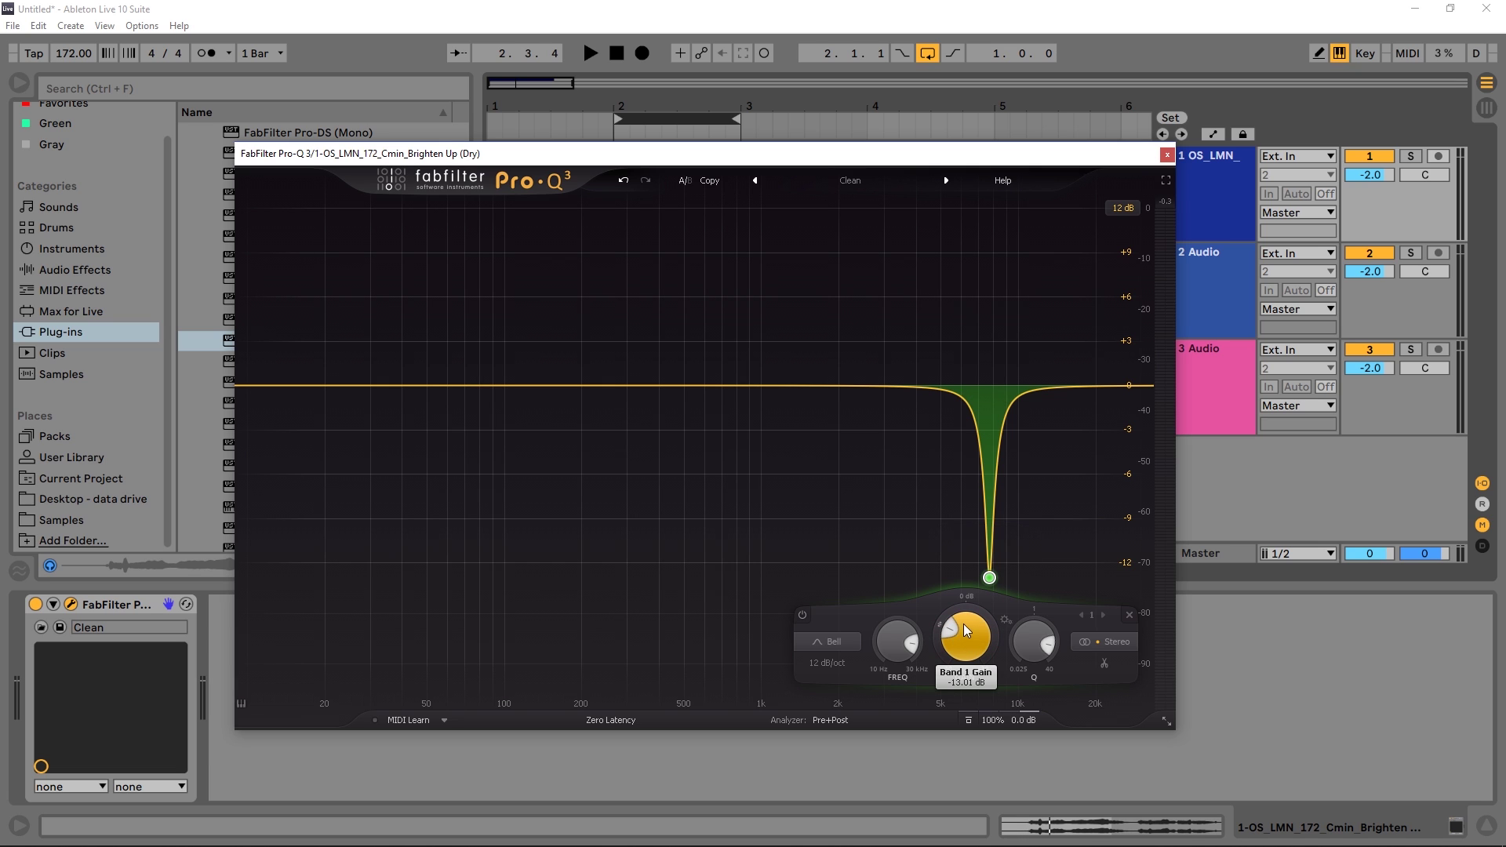
scroll(967, 627, up, 7)
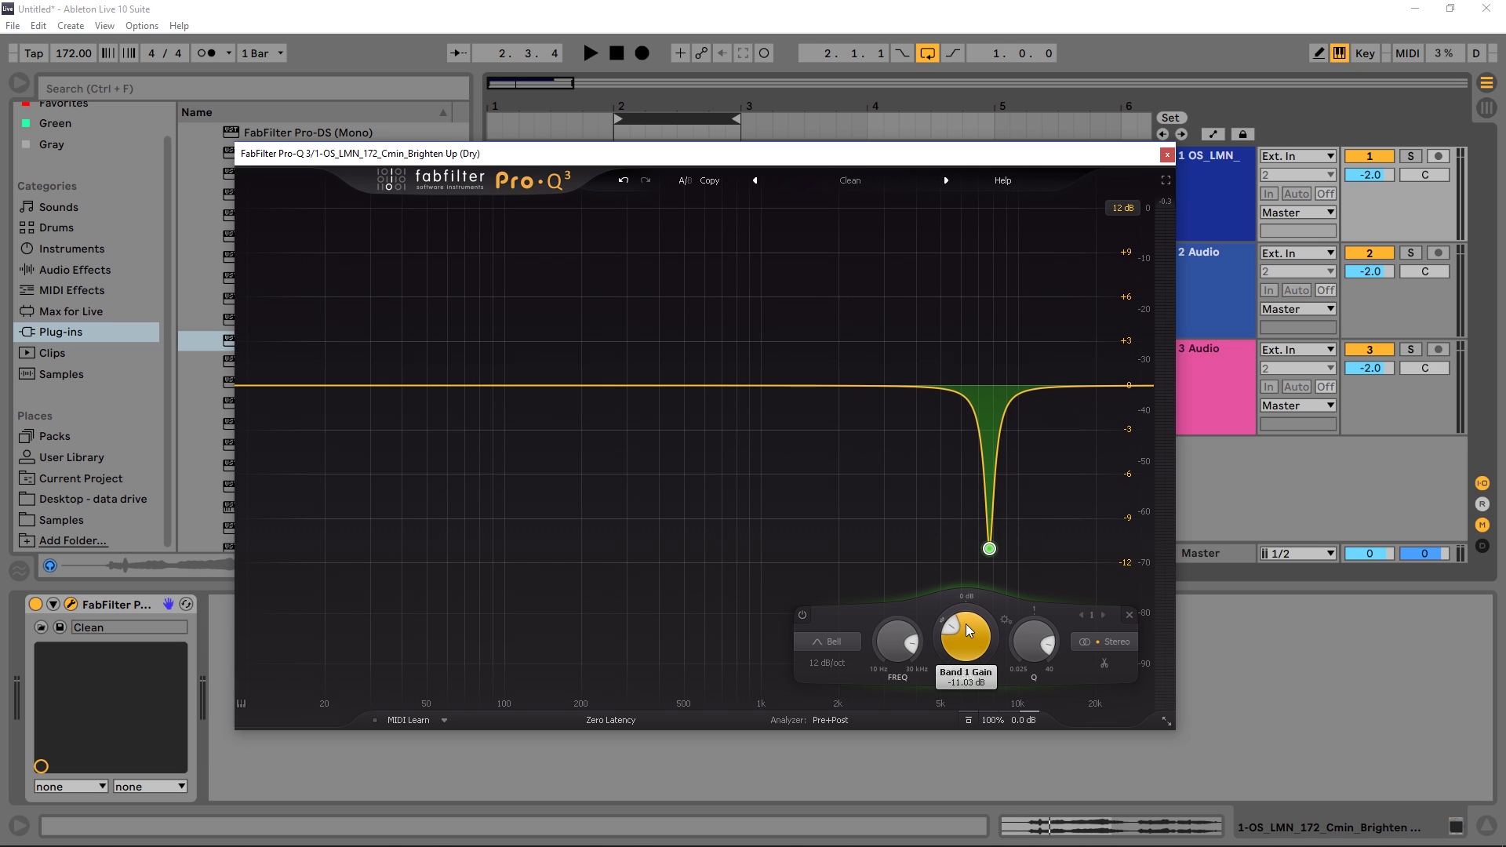
scroll(967, 620, up, 1)
scroll(1029, 635, up, 3)
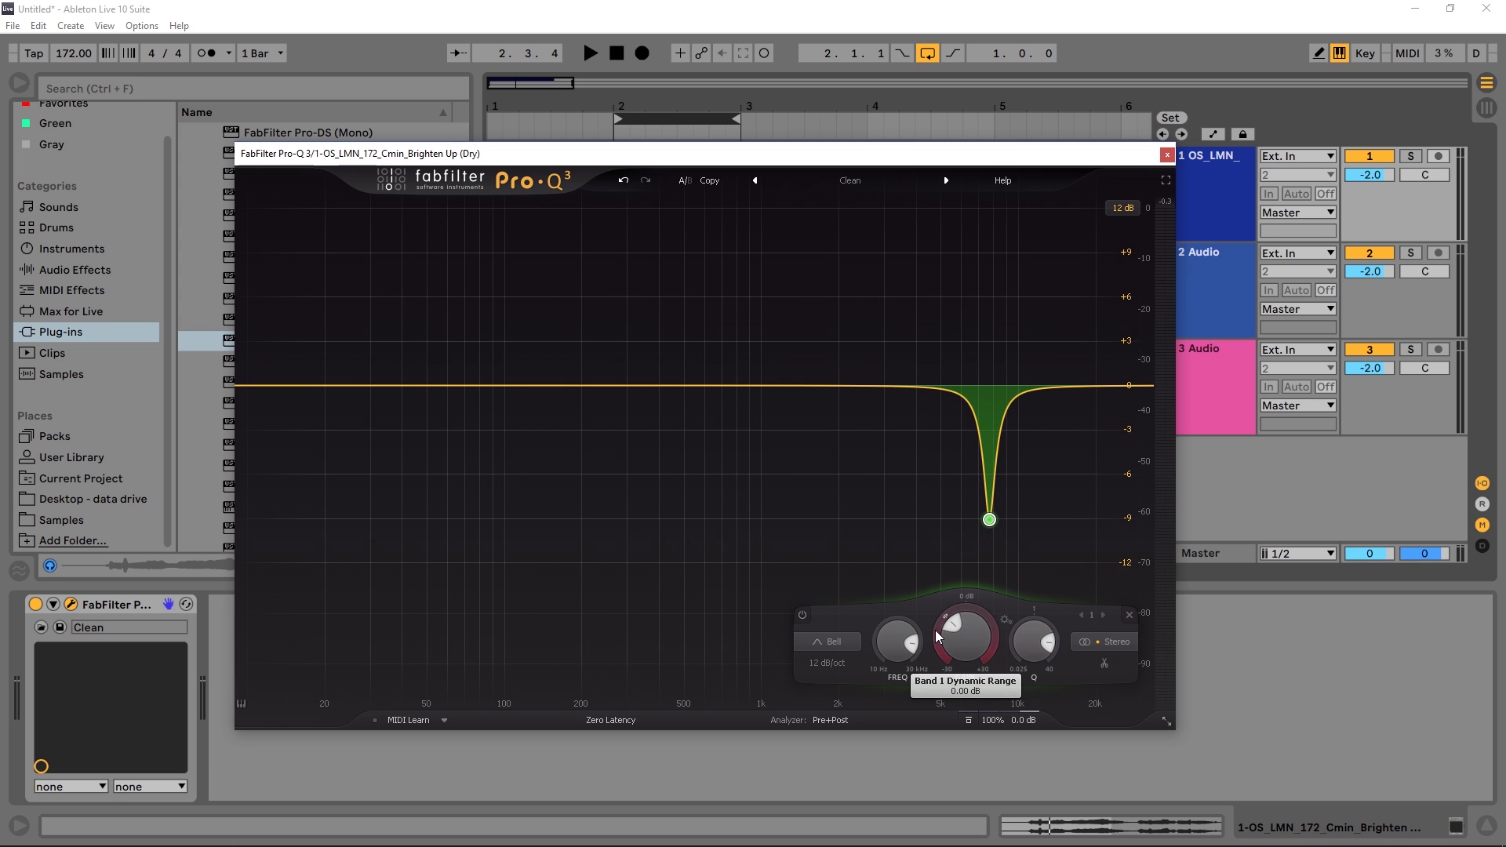
mouse_move(939, 623)
Step: Make the 7.7 kHz notch dynamic with about -6 dB of range, auditioning the loop
drag(938, 649, 934, 708)
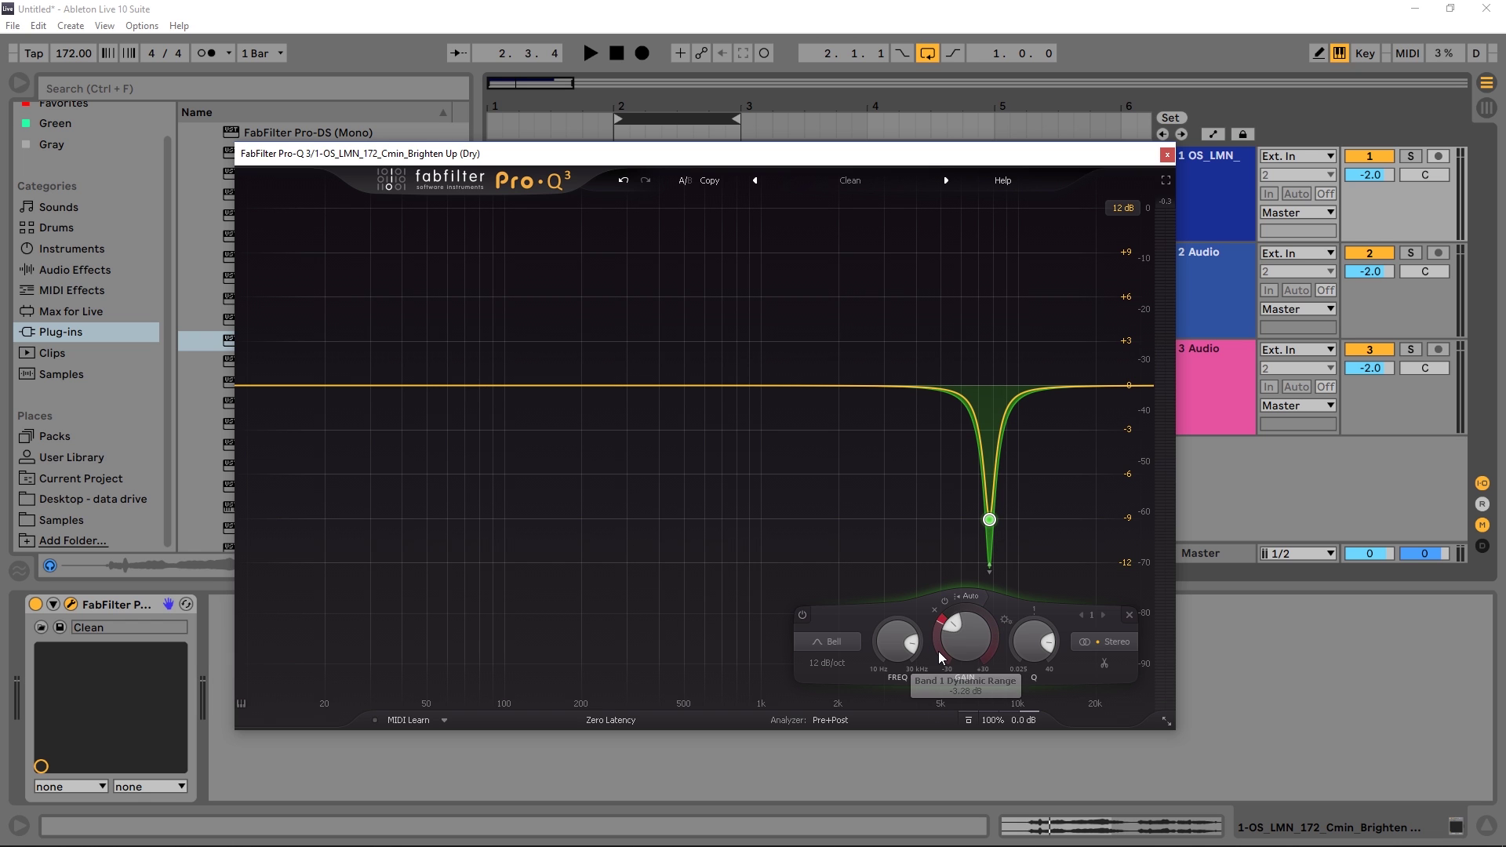
key(space)
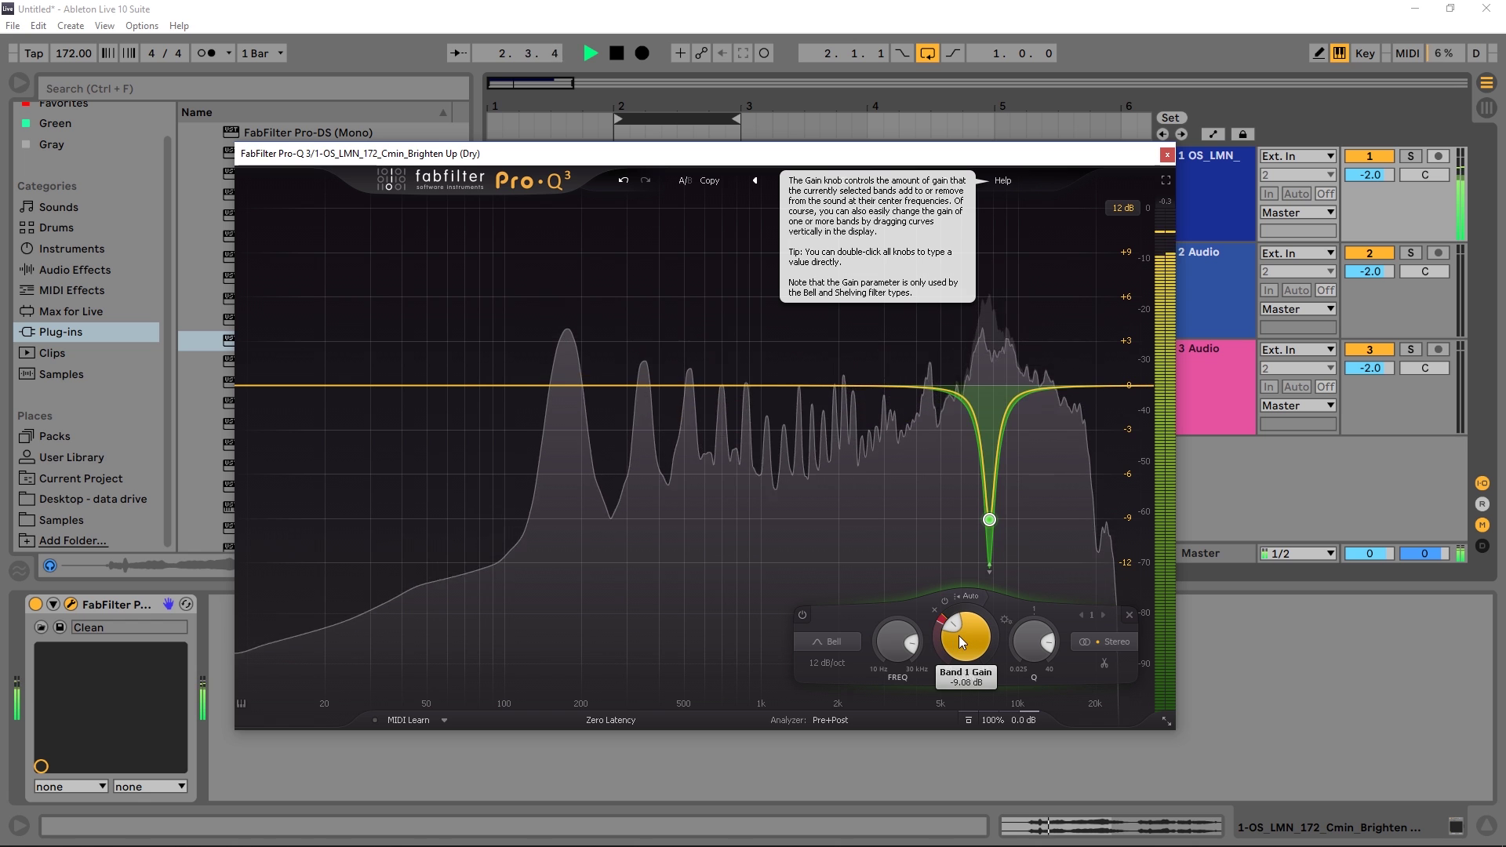
drag(938, 655, 938, 672)
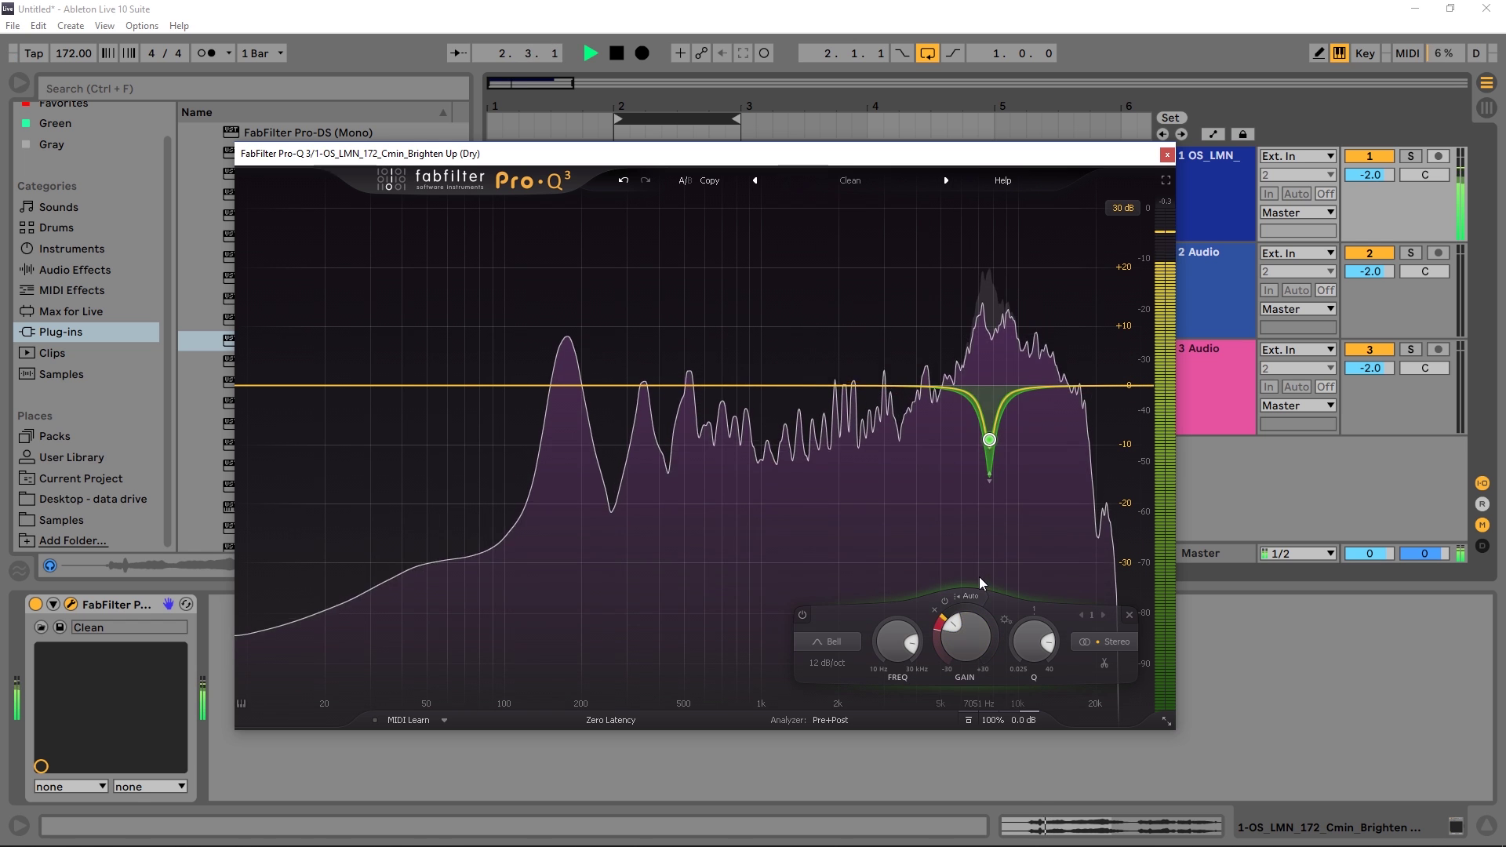
mouse_move(986, 455)
key(space)
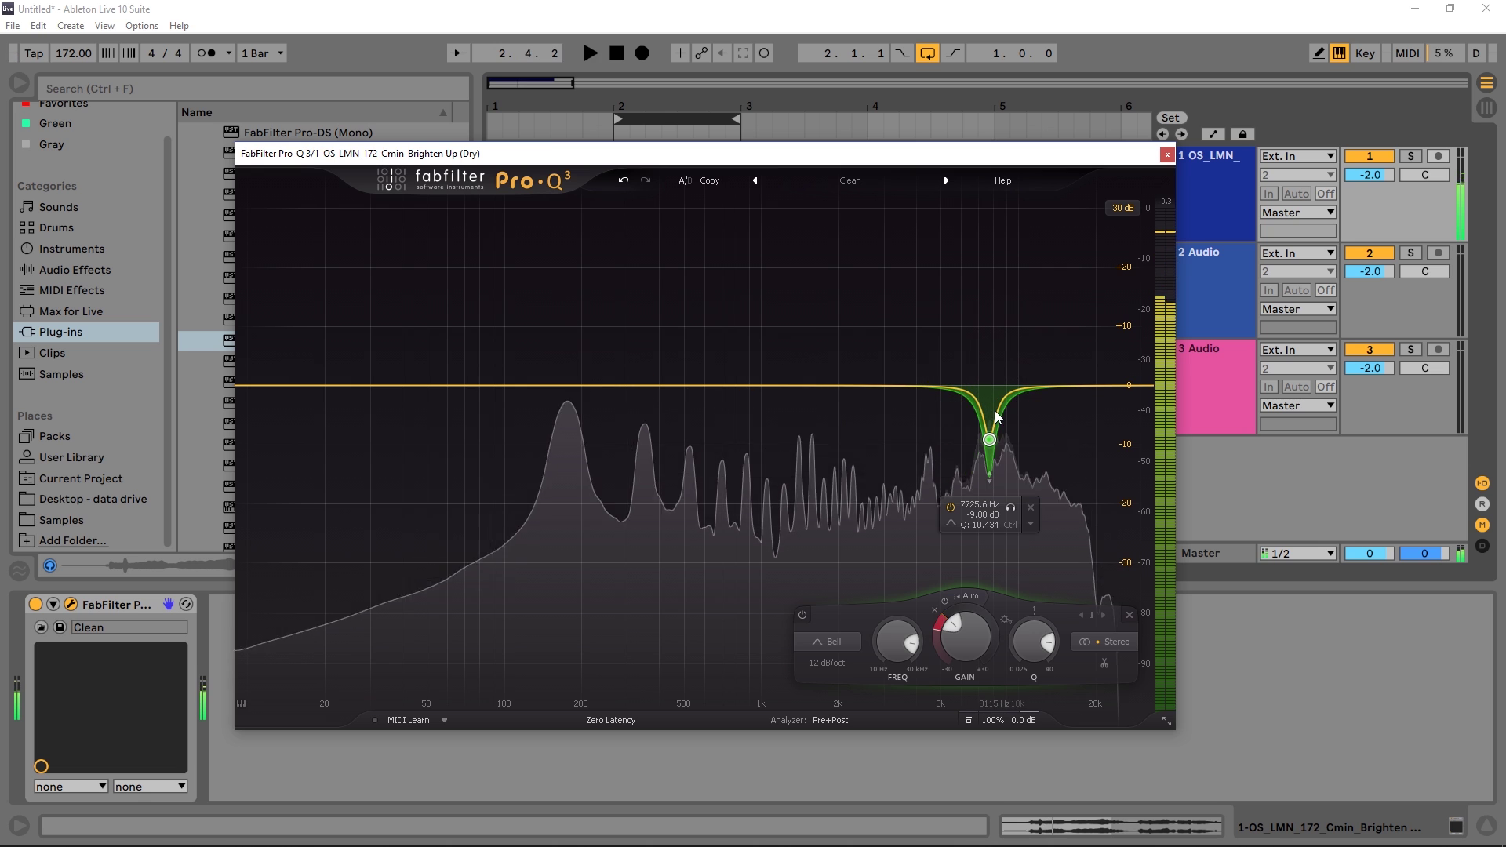
Step: Give the band a manual -14.4 dB threshold and raise its gain to about -2.22 dB during playback
click(973, 594)
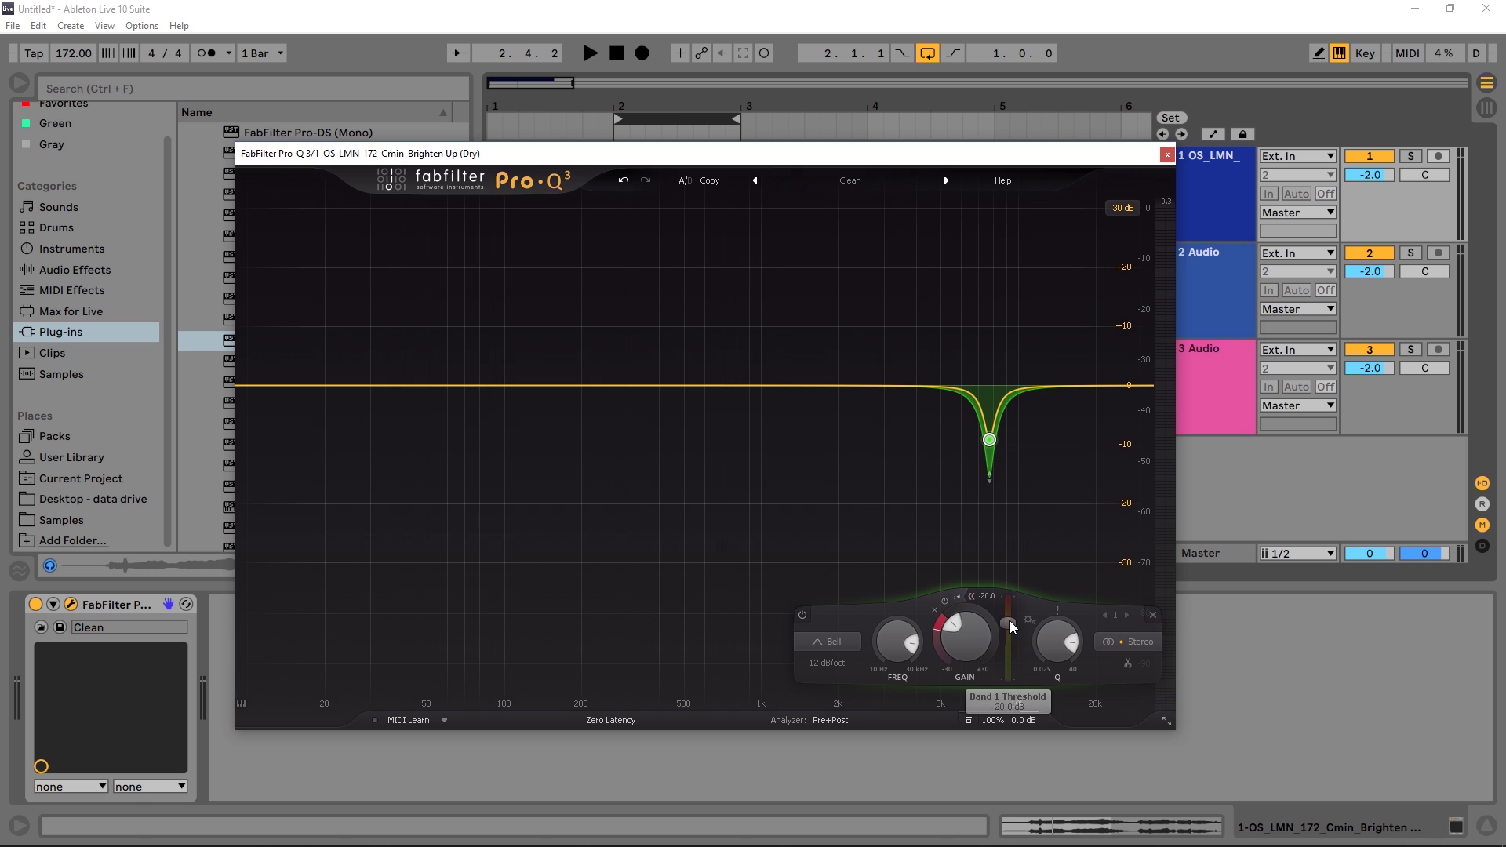
mouse_move(1010, 621)
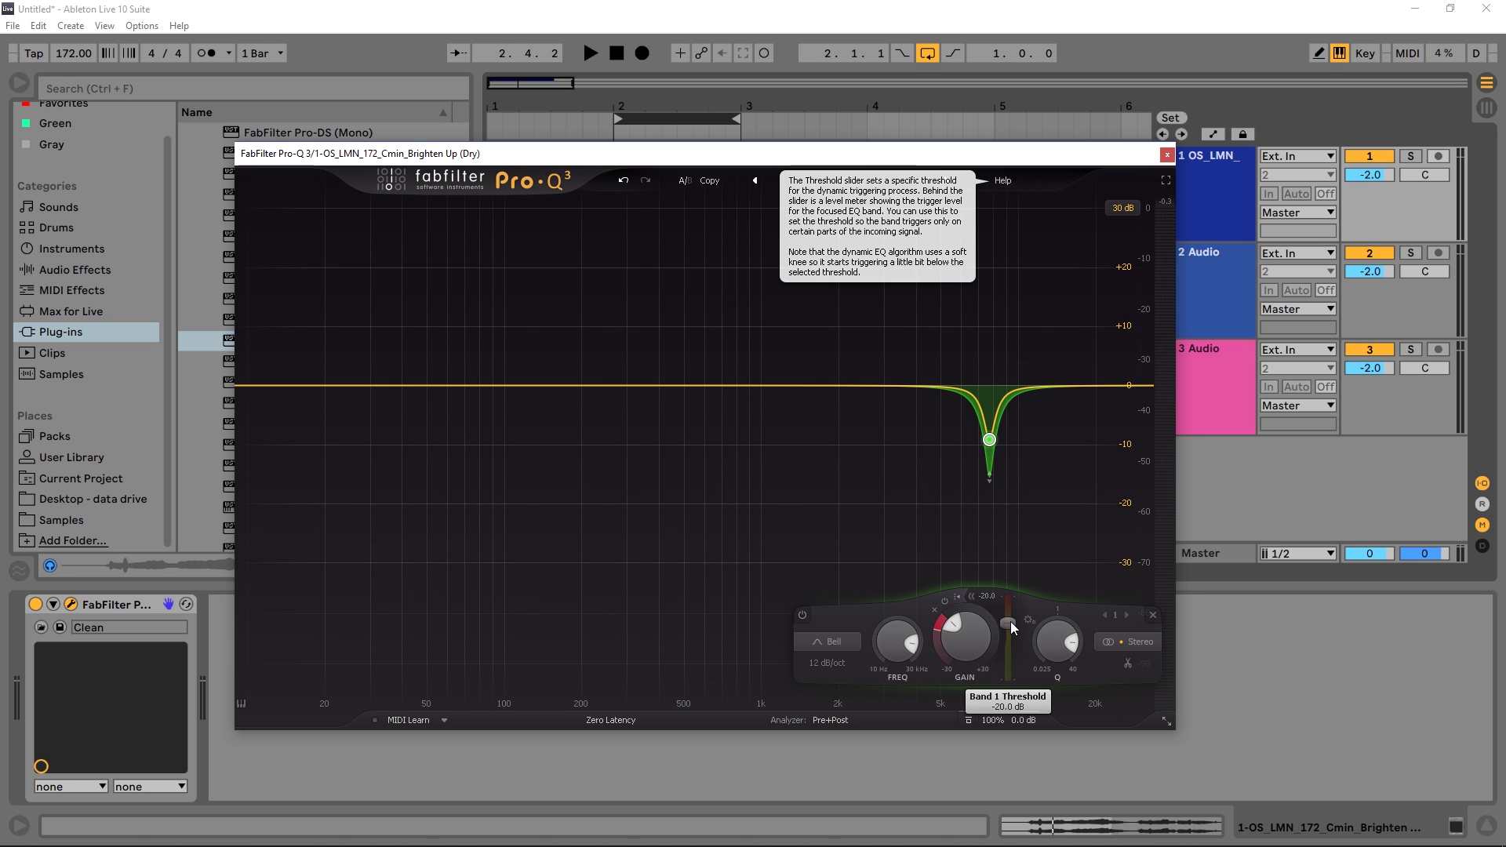
key(space)
drag(1010, 621, 1012, 613)
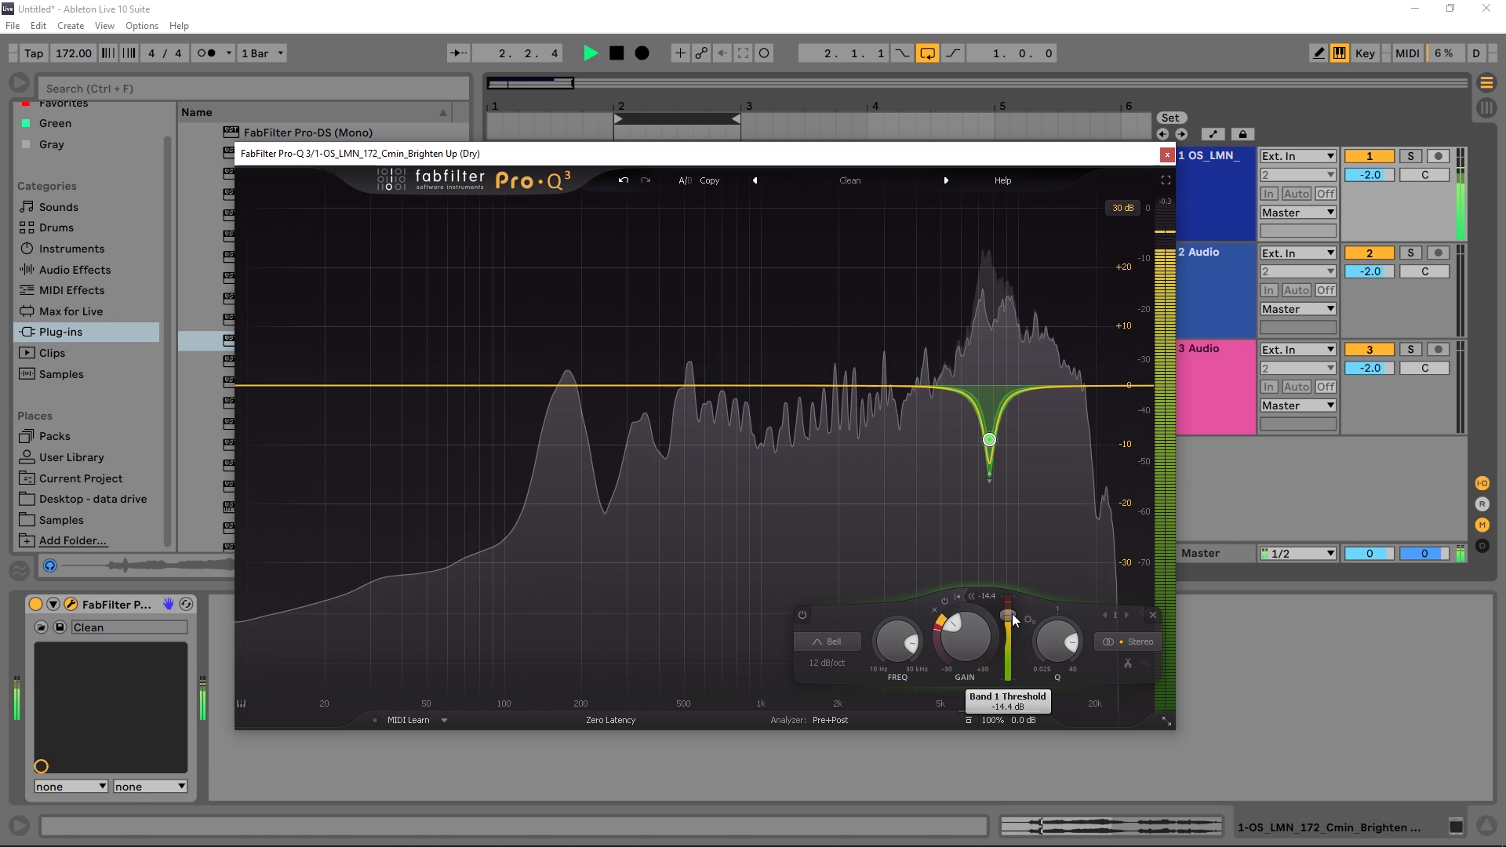
scroll(959, 625, up, 5)
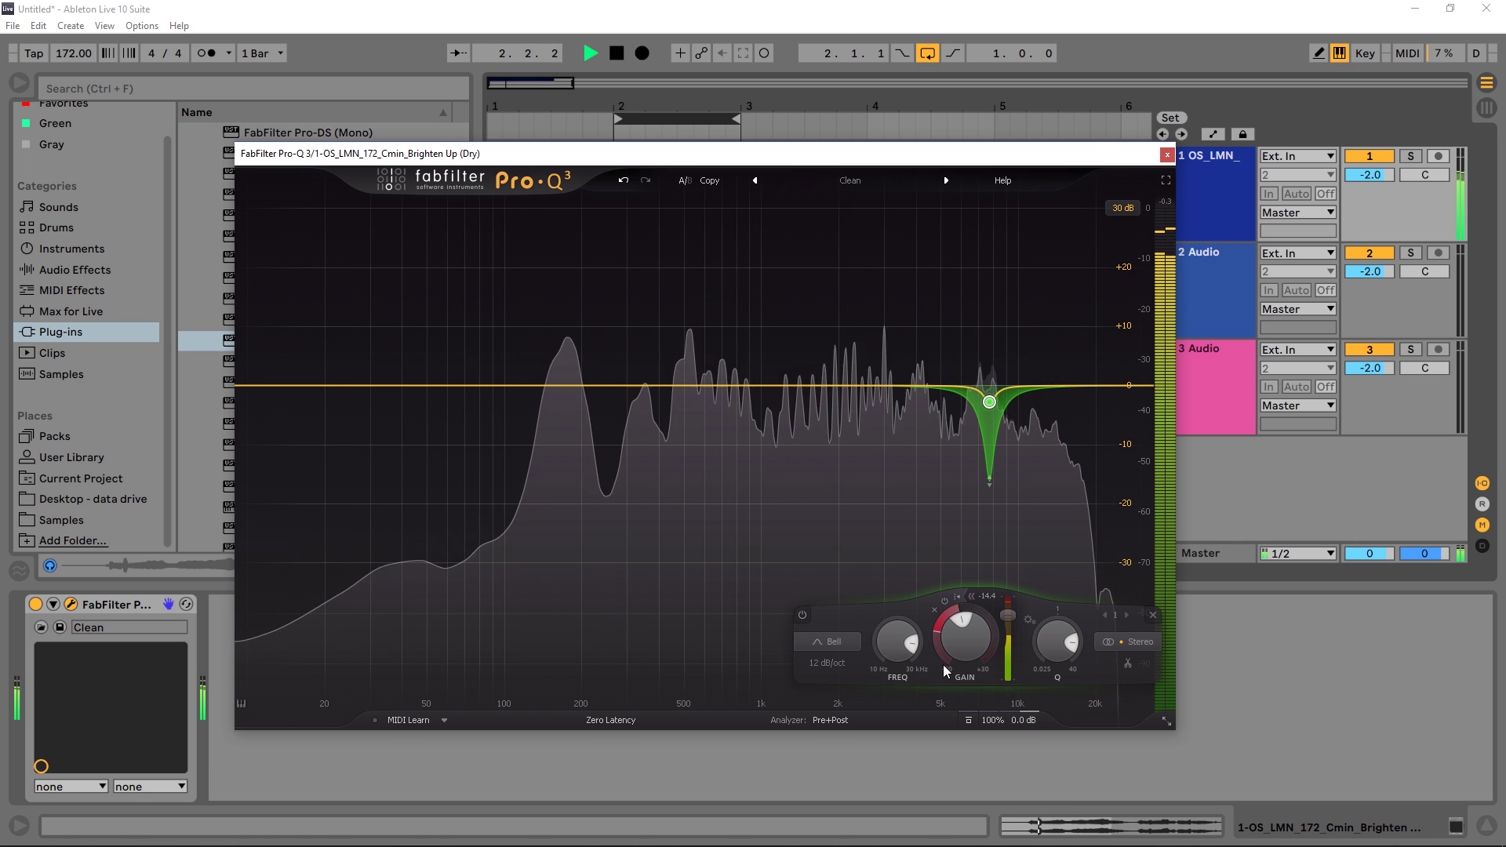
scroll(981, 634, up, 1)
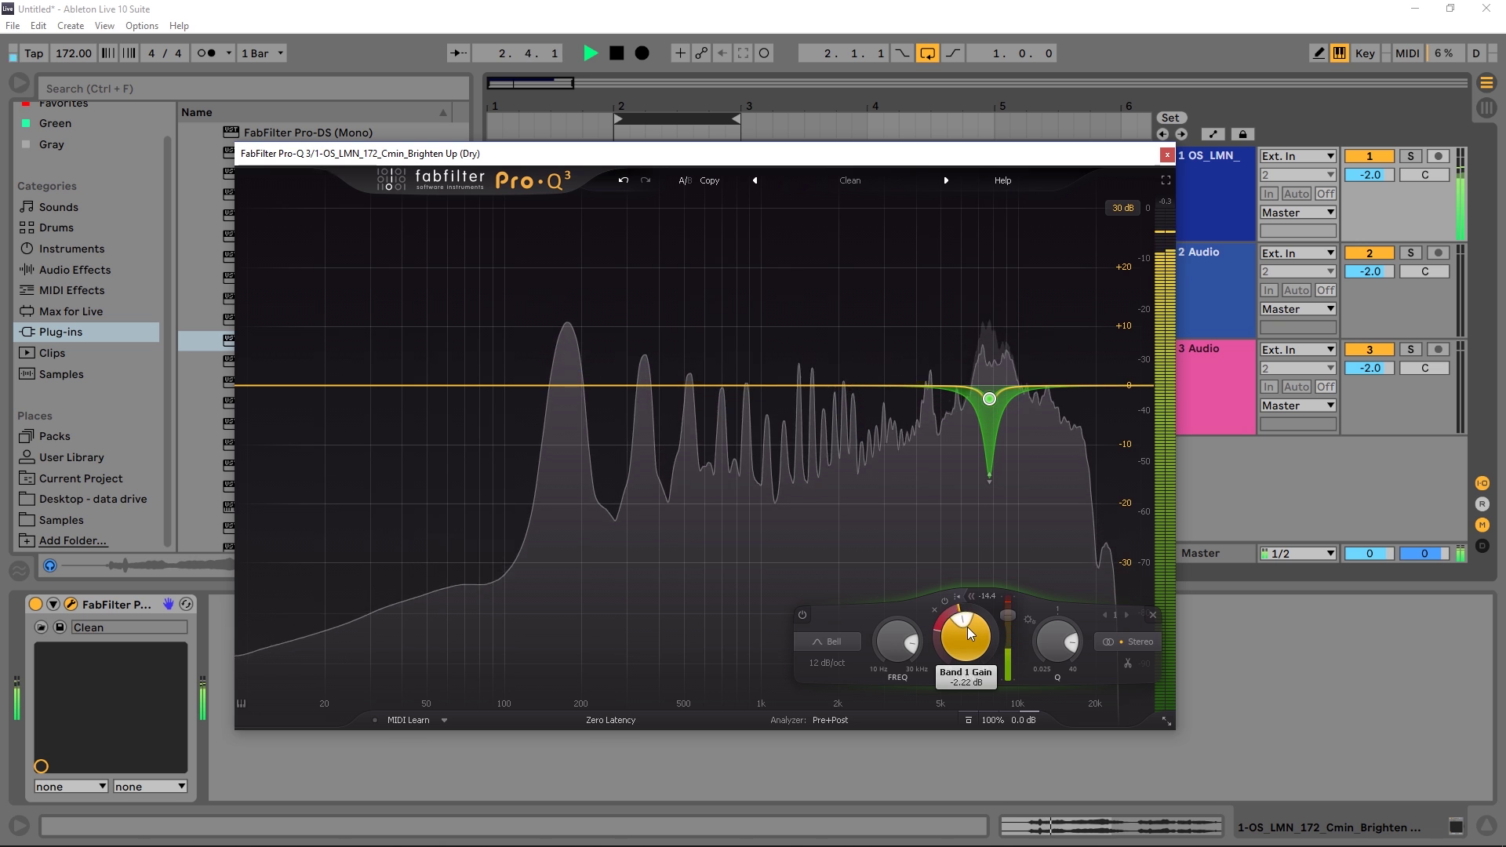
Step: Enter an exact band gain of 0 dB
double_click(969, 632)
text(0)
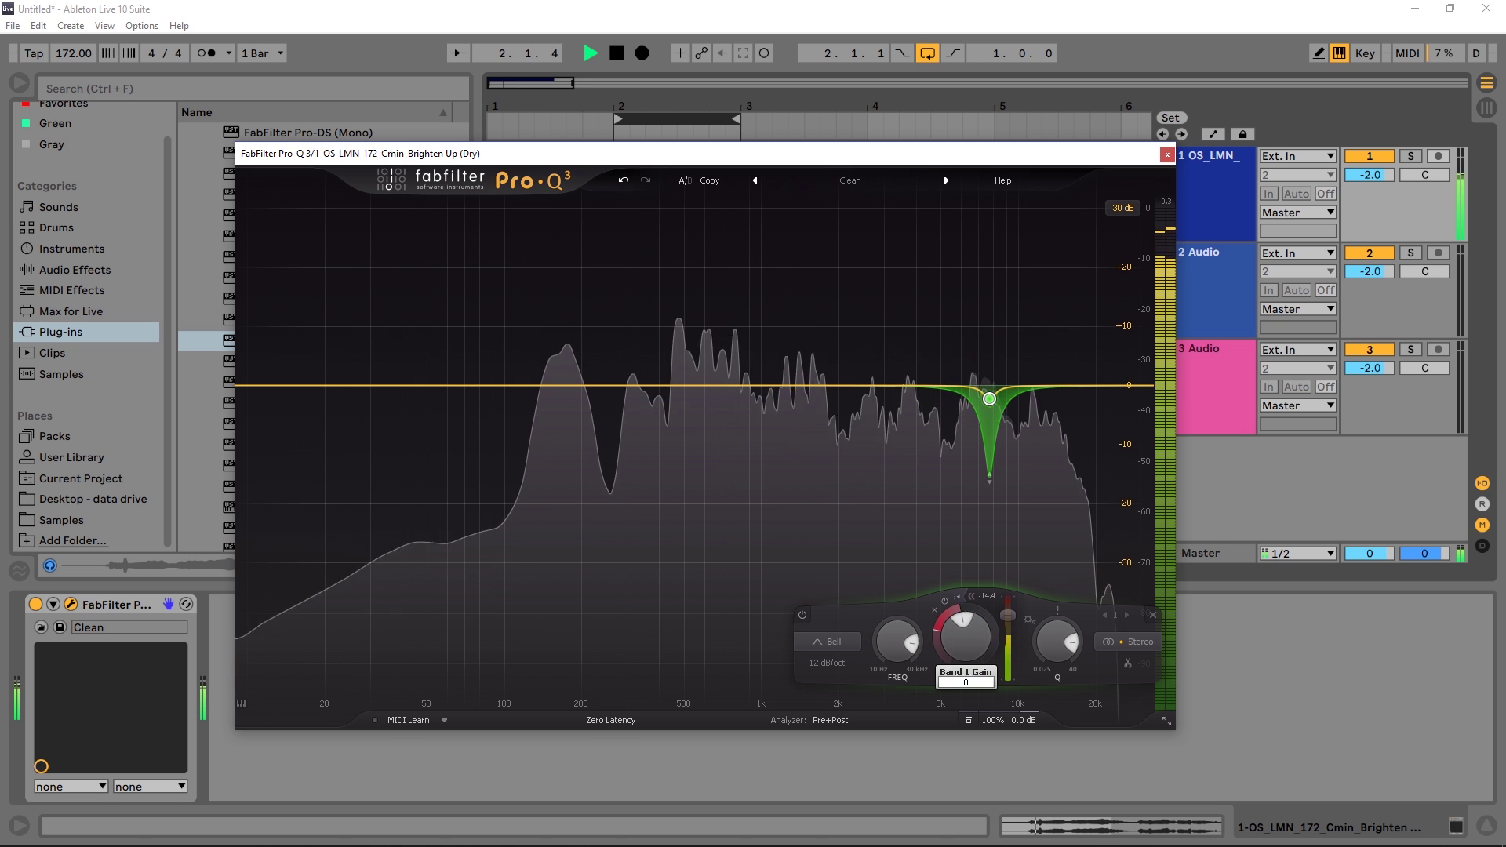
key(Return)
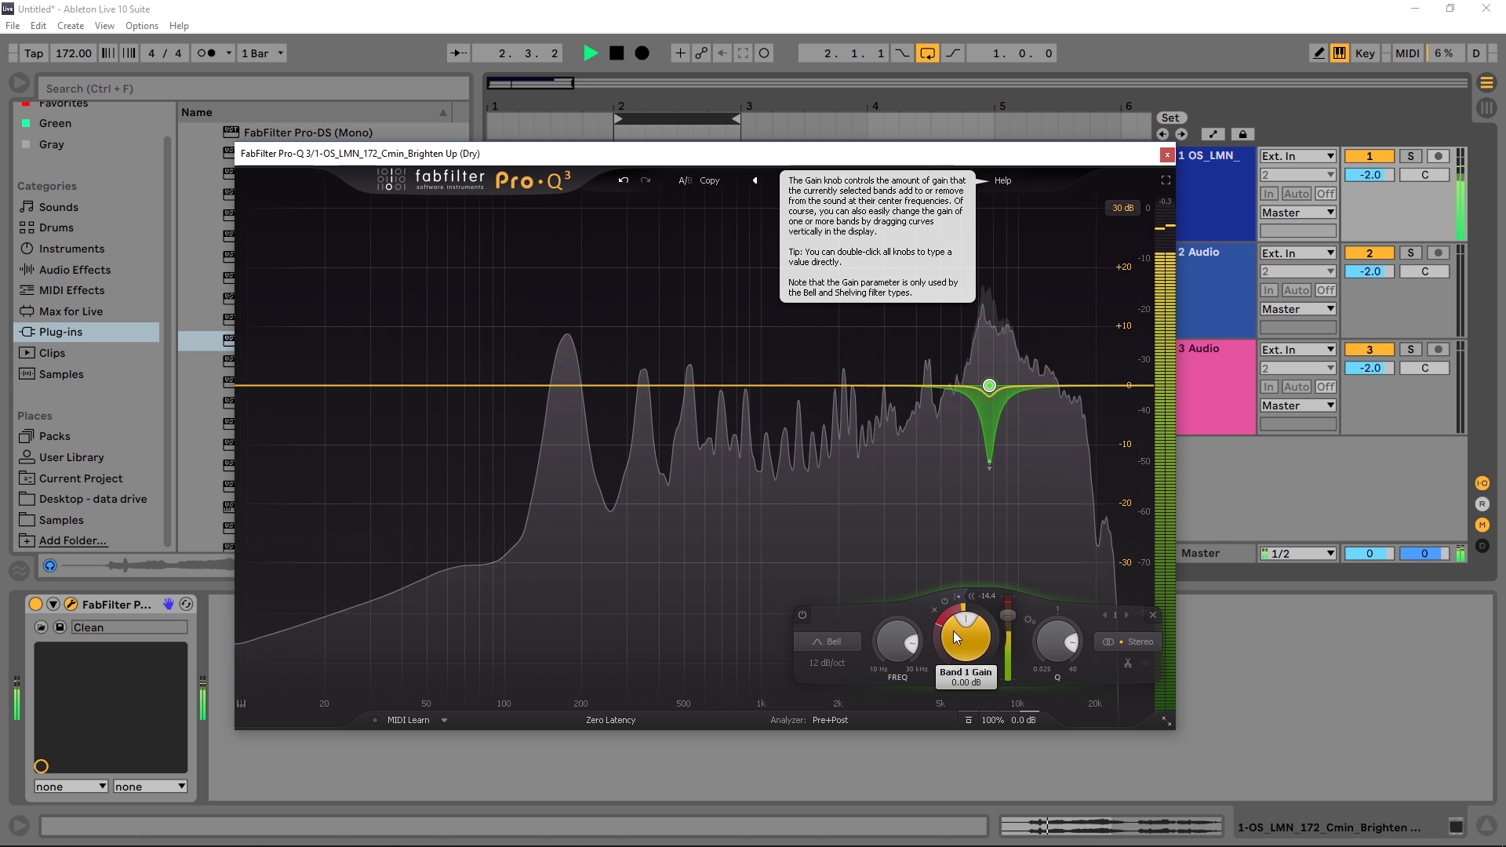
Step: Set dynamic range -26.18 dB, gain -0.49 dB and threshold -16.7 dB, then stop playback
scroll(940, 671, down, 3)
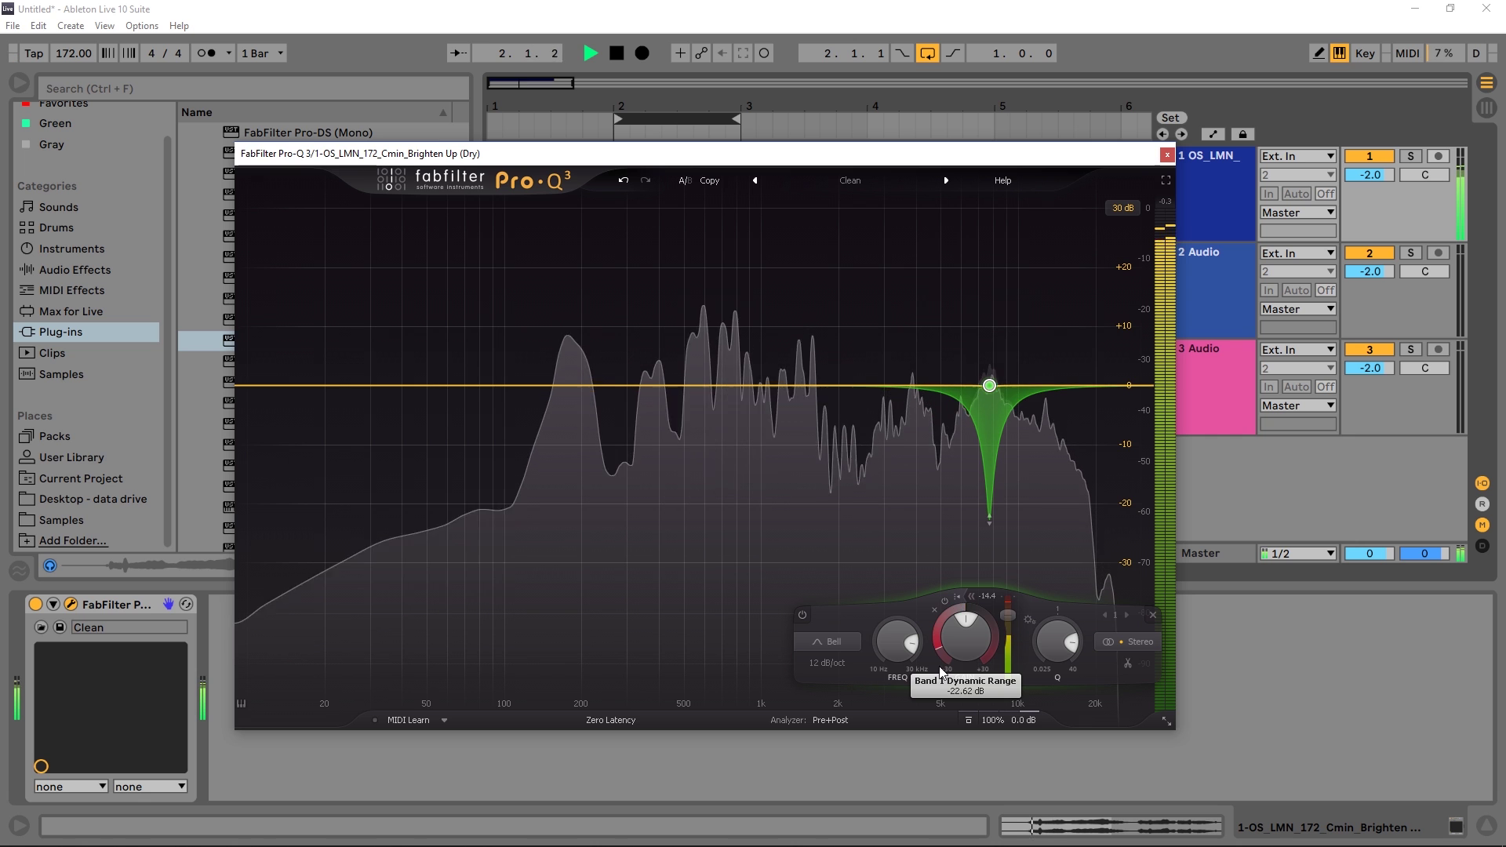
scroll(940, 671, down, 2)
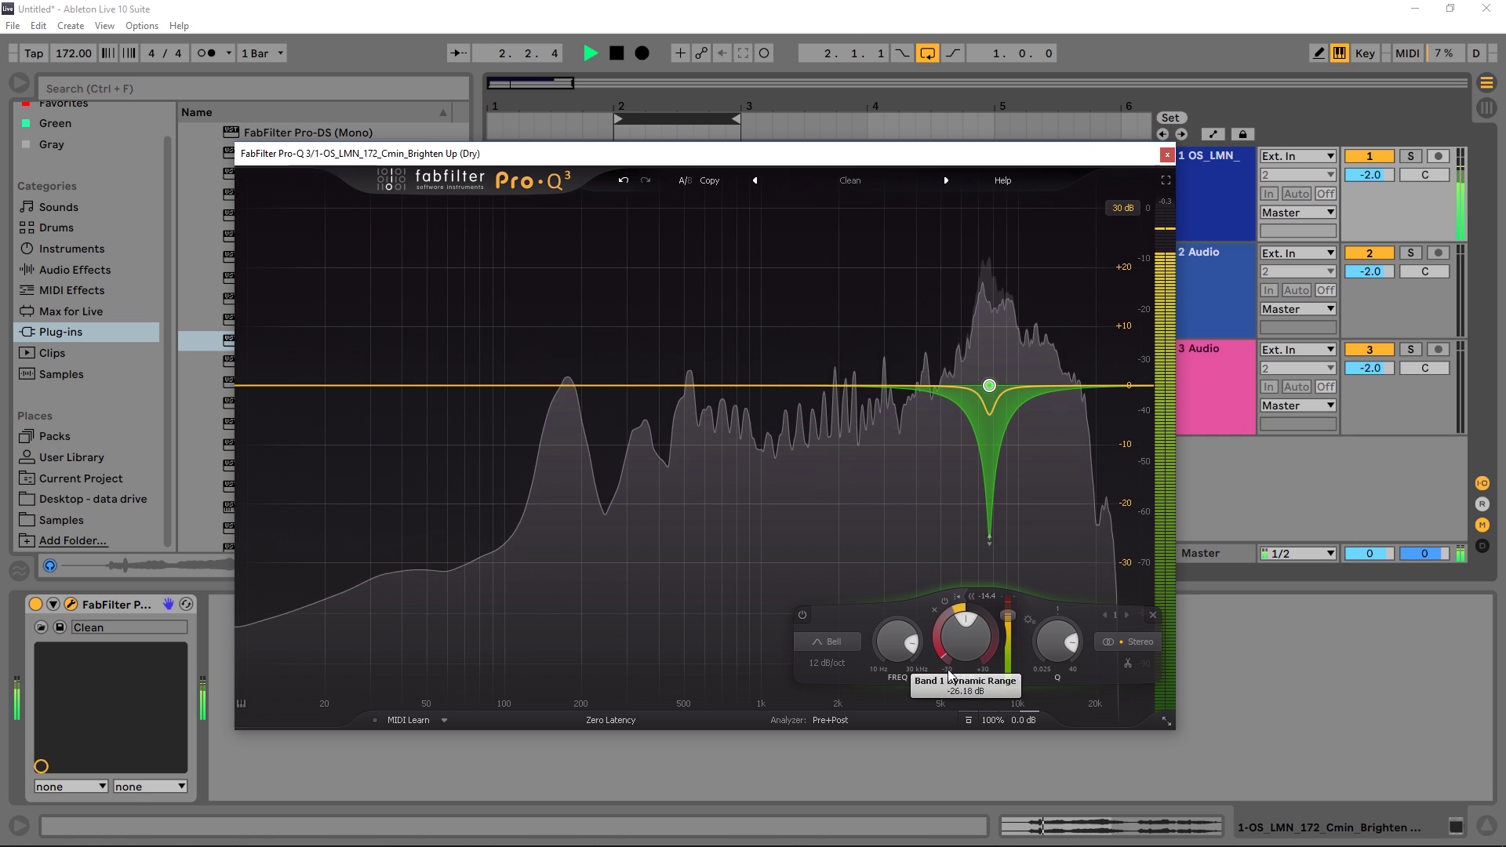
scroll(955, 638, down, 1)
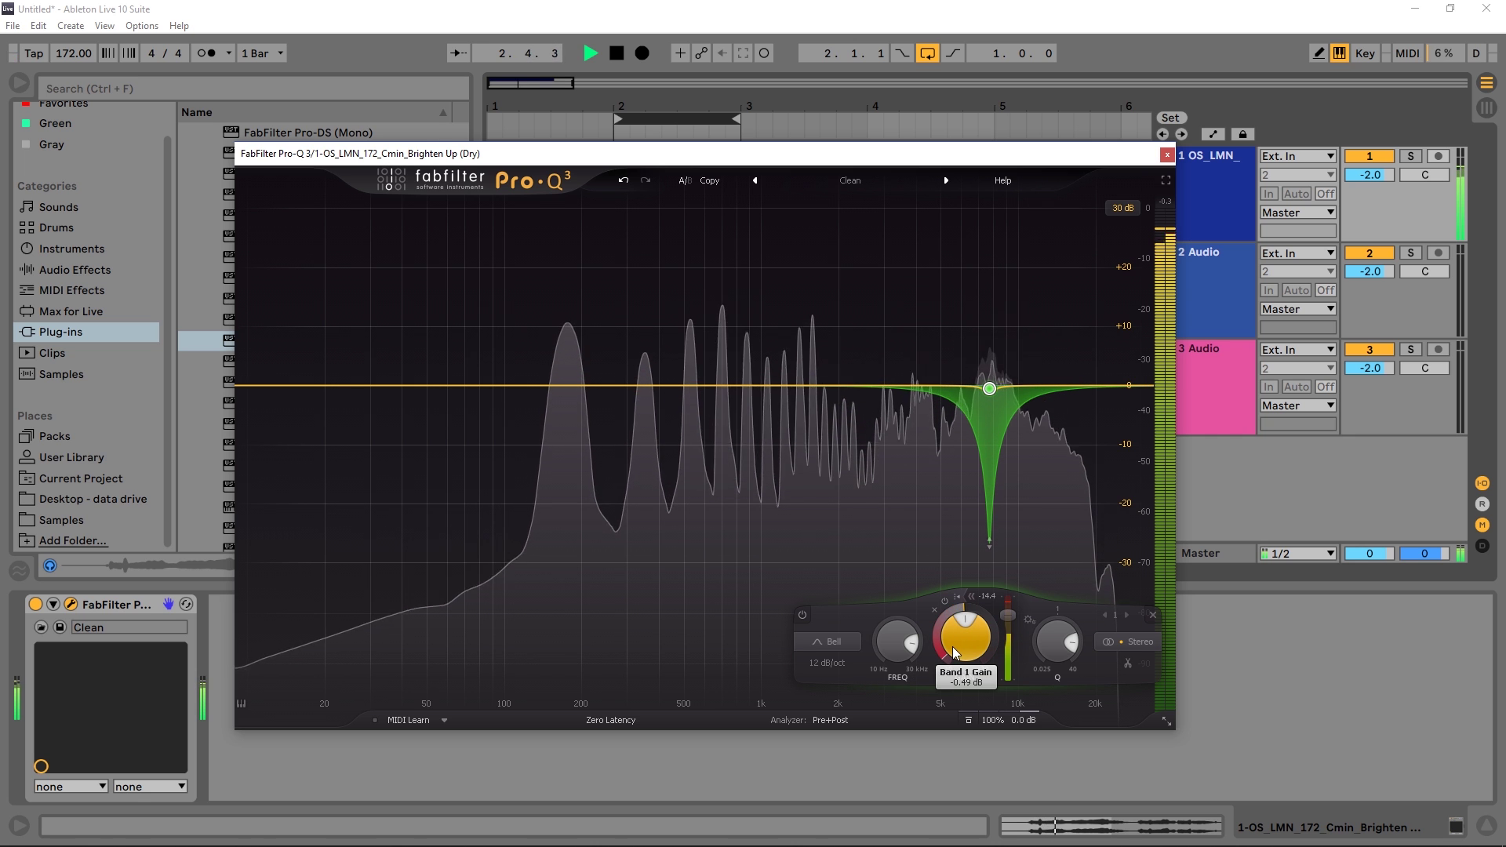
scroll(1012, 620, down, 2)
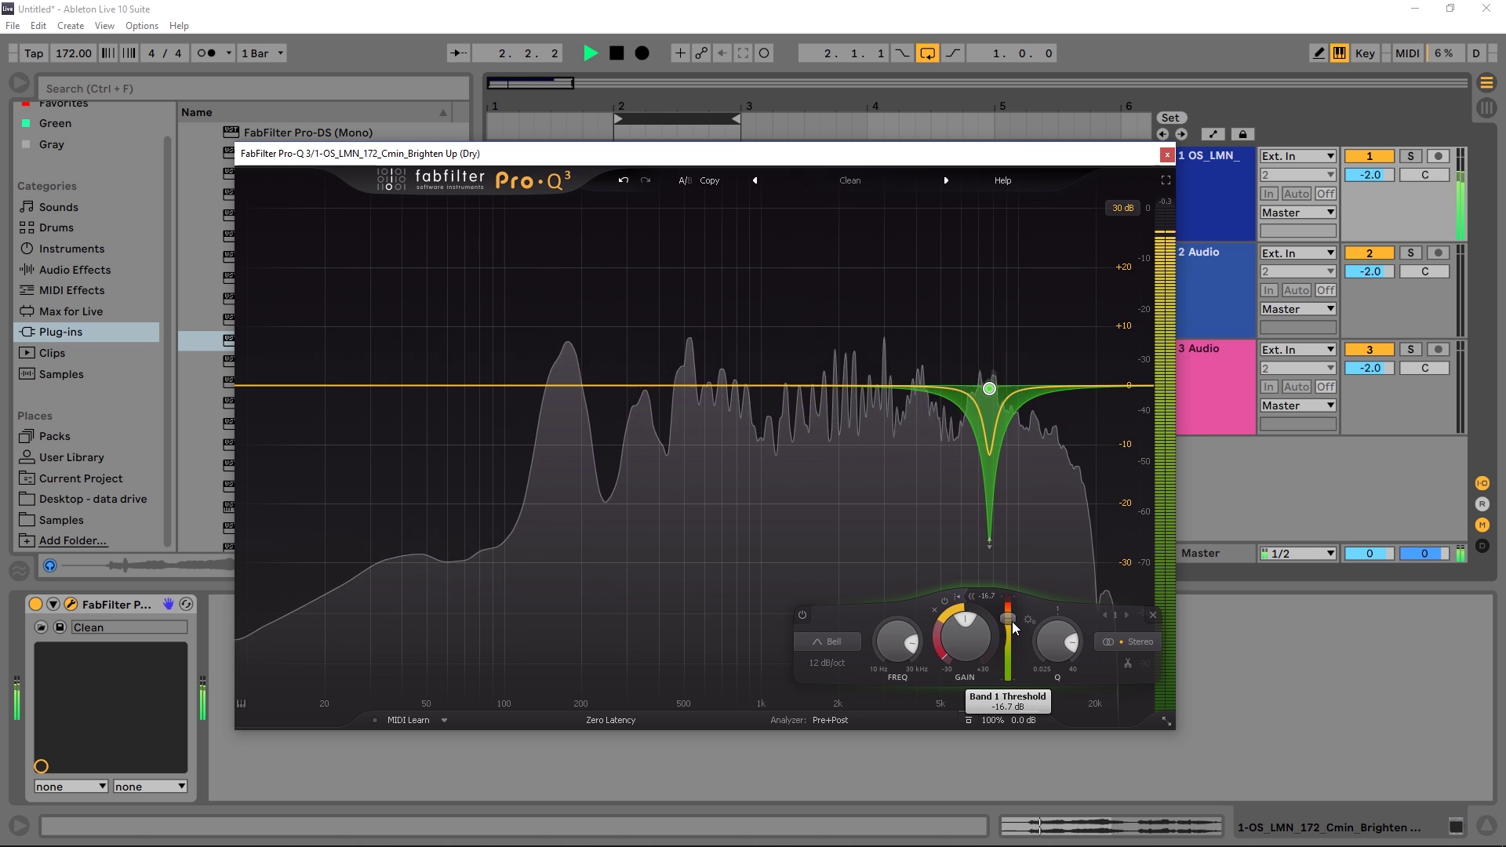
key(space)
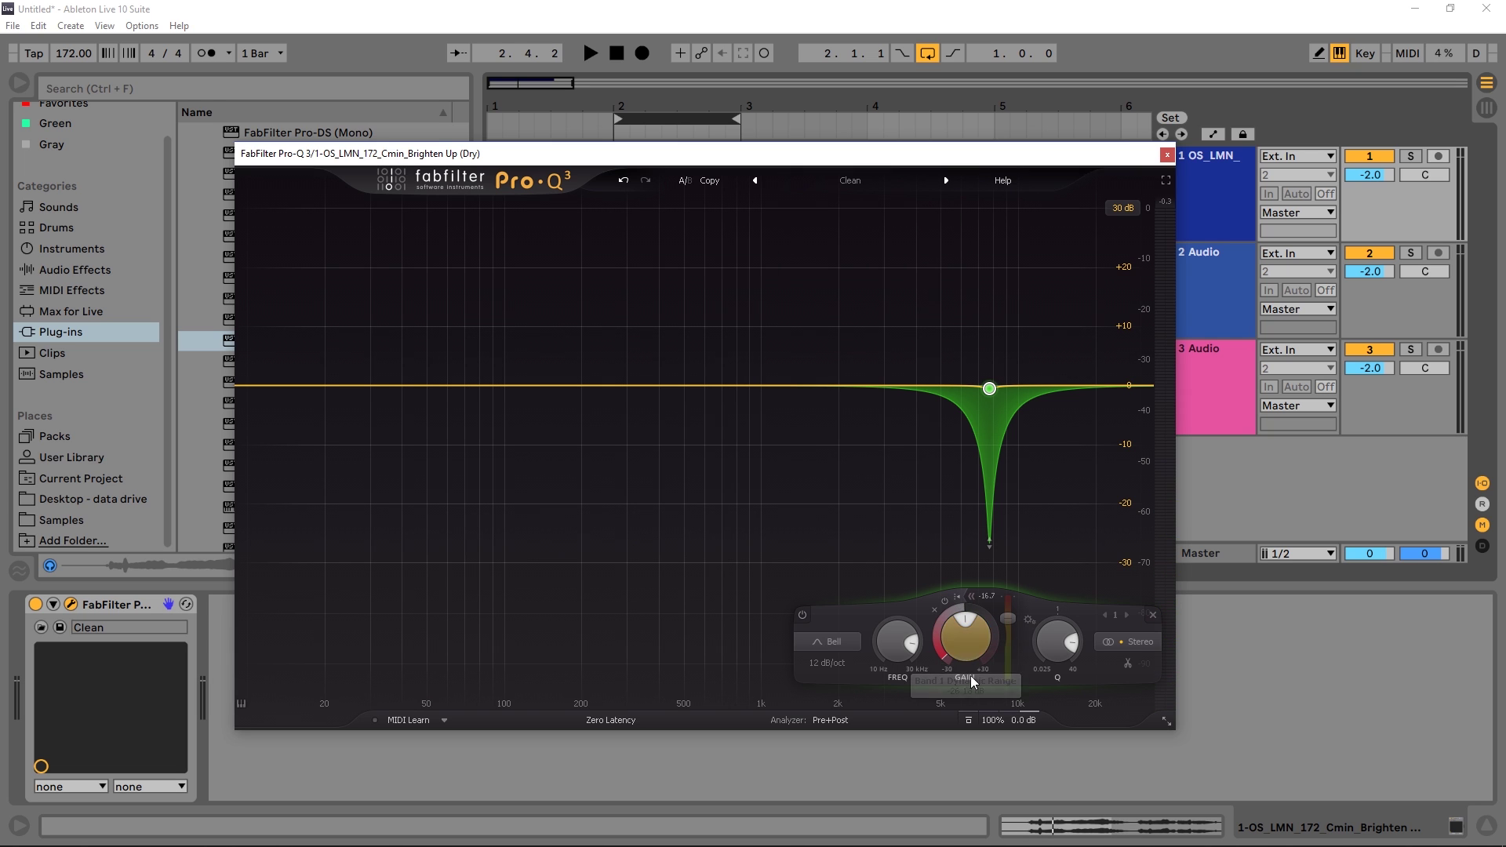
Step: Reset the band's static gain to 0.00 dB and resume playing the vocal loop
double_click(964, 637)
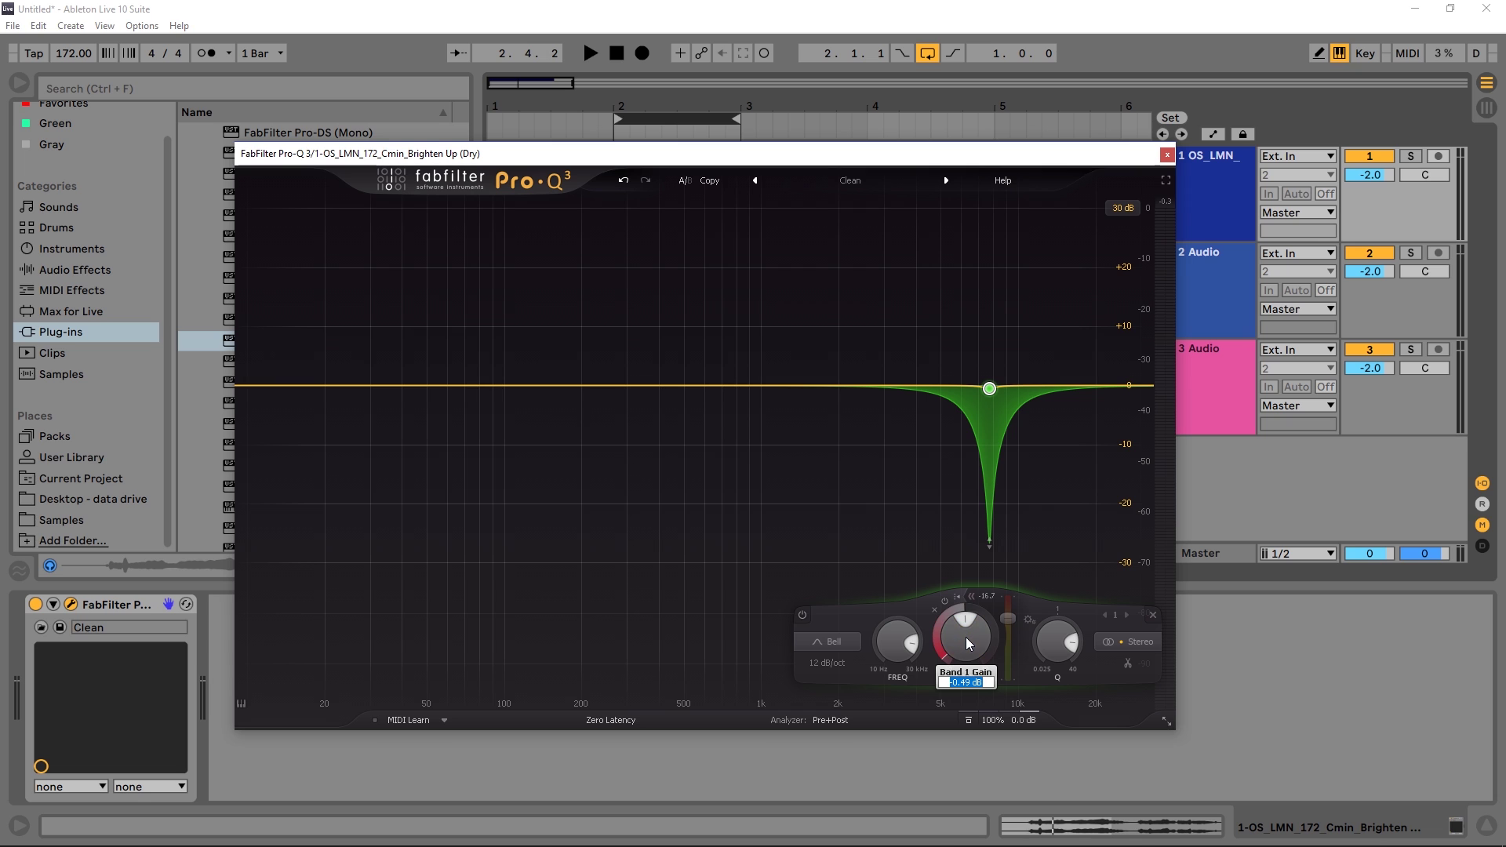
text(0)
key(Return)
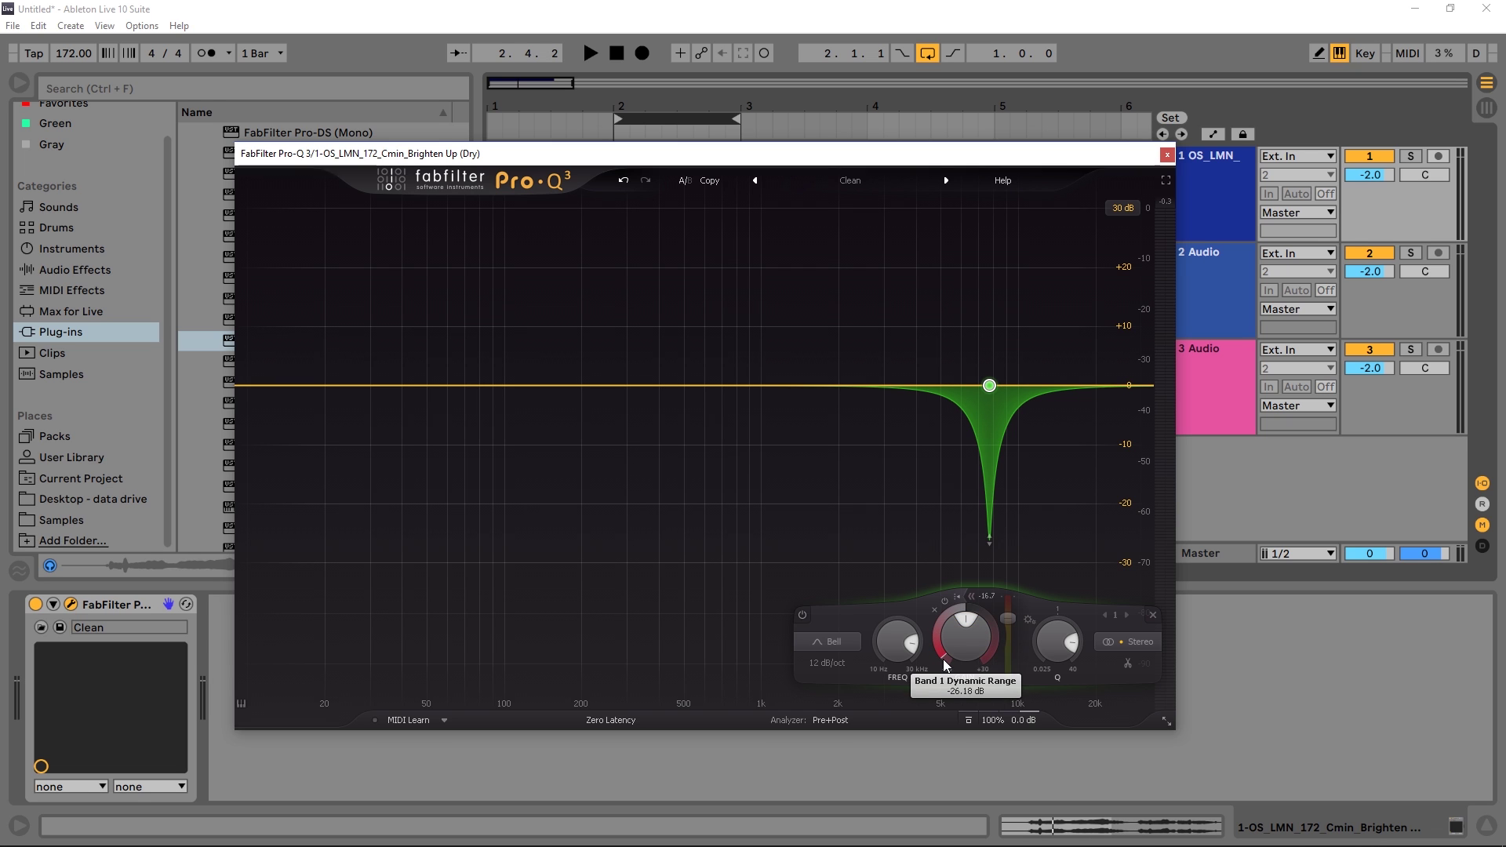
mouse_move(946, 665)
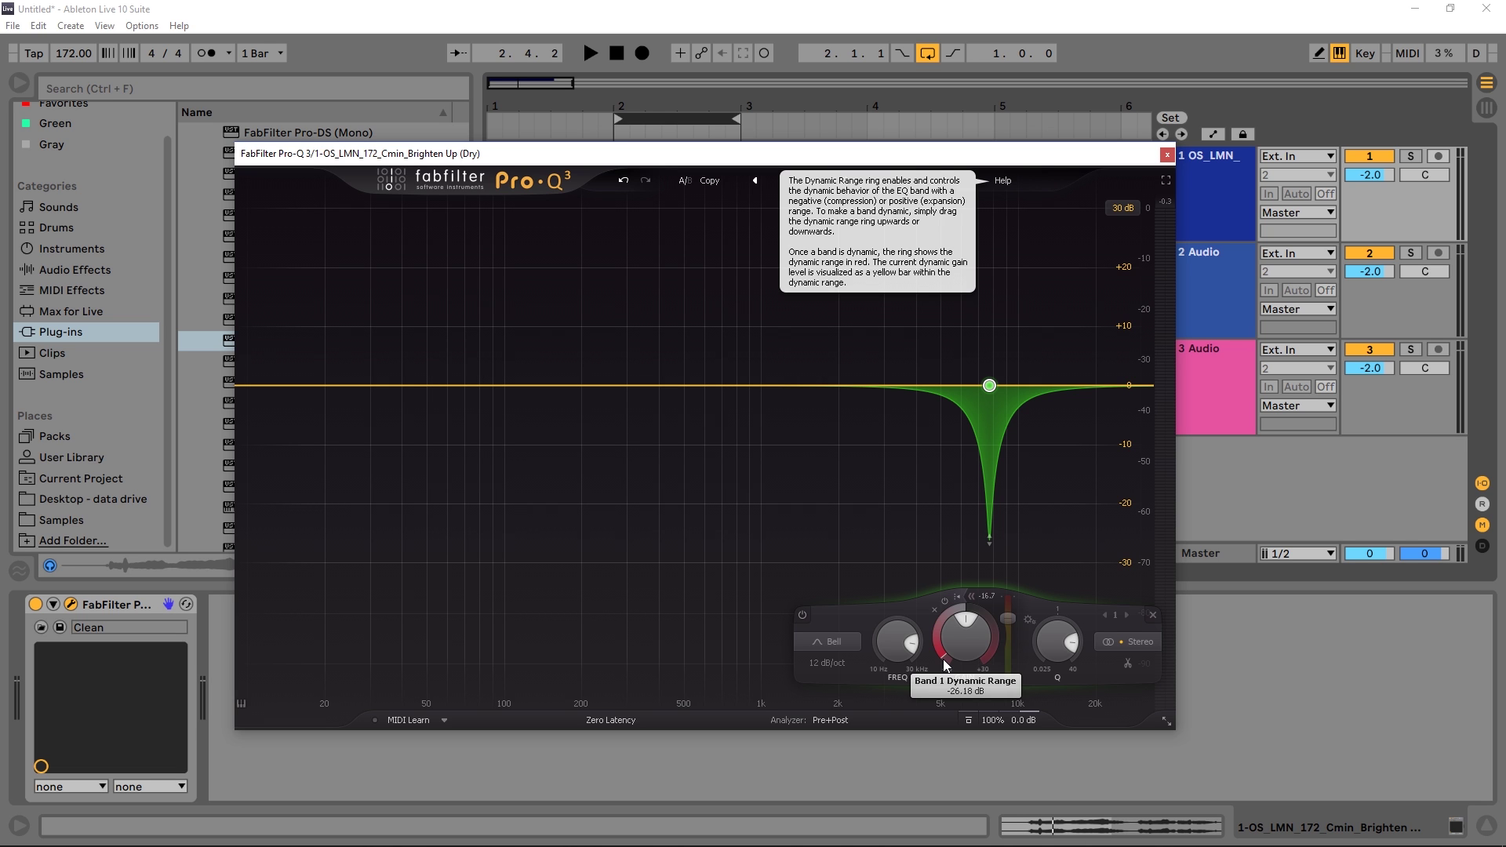
key(space)
click(802, 615)
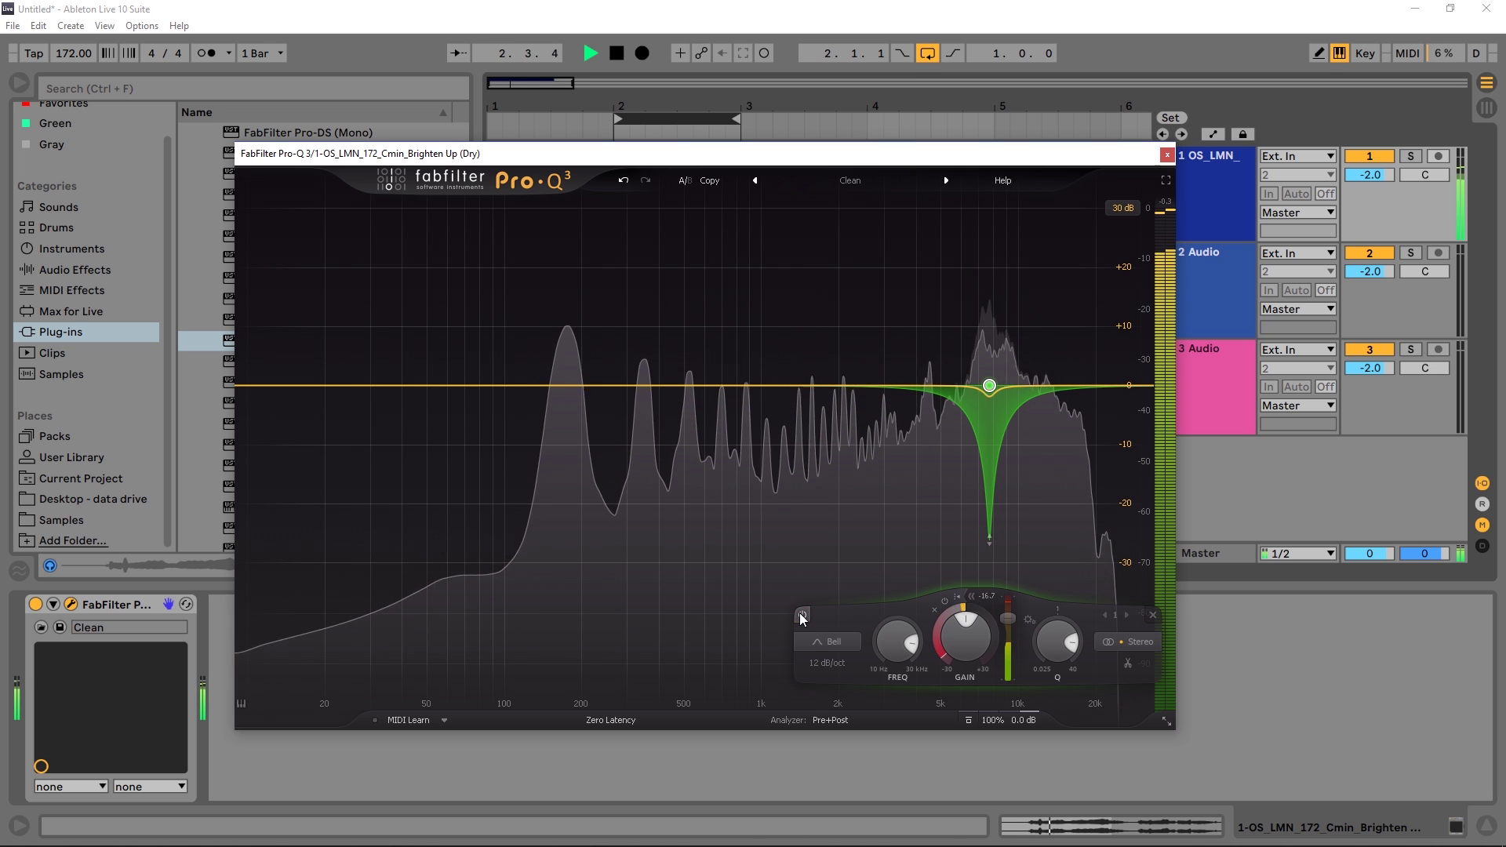
click(801, 616)
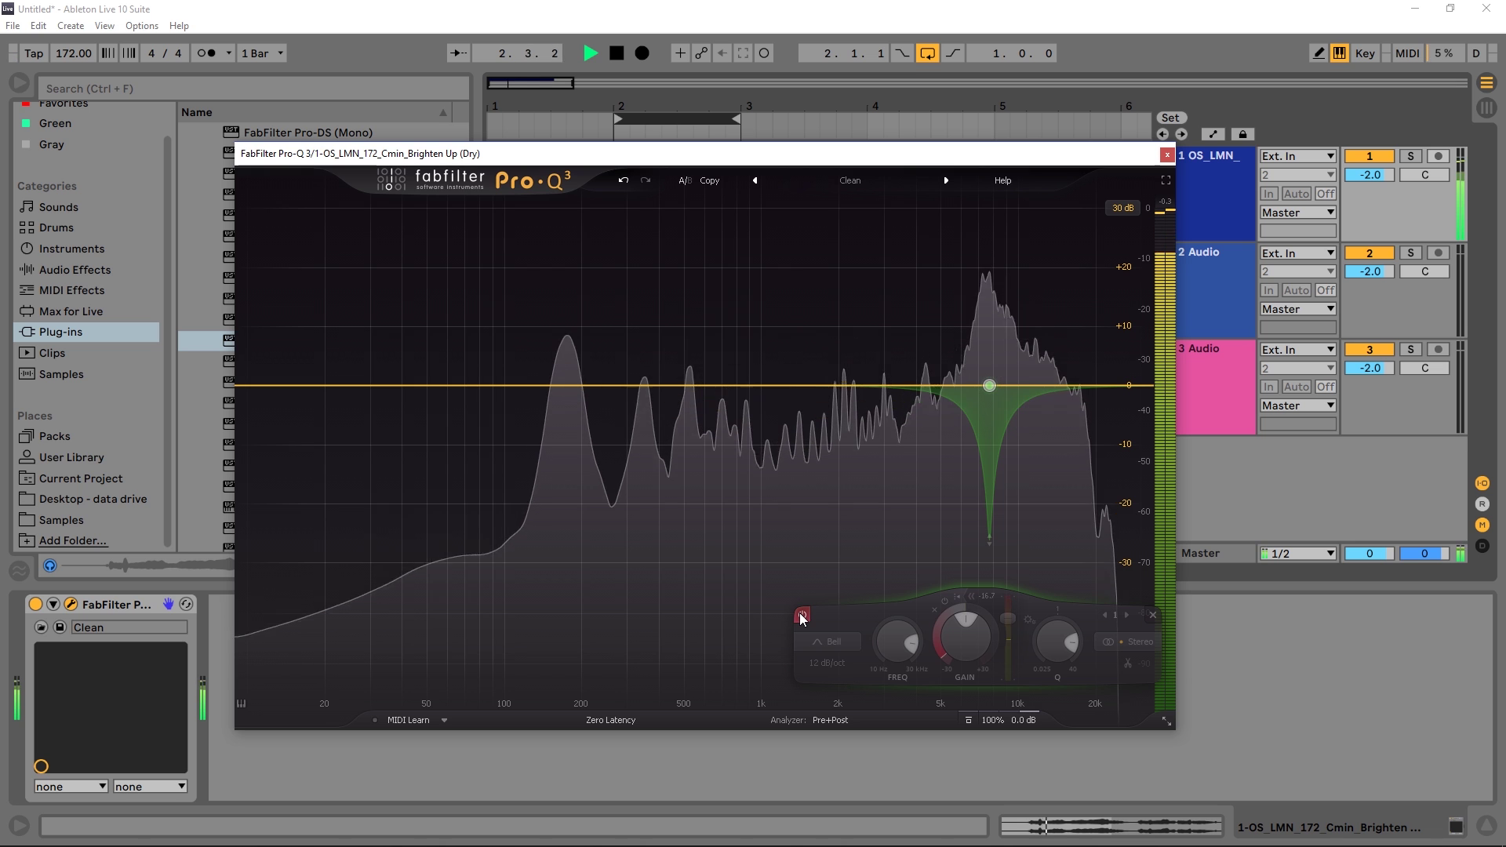
click(802, 616)
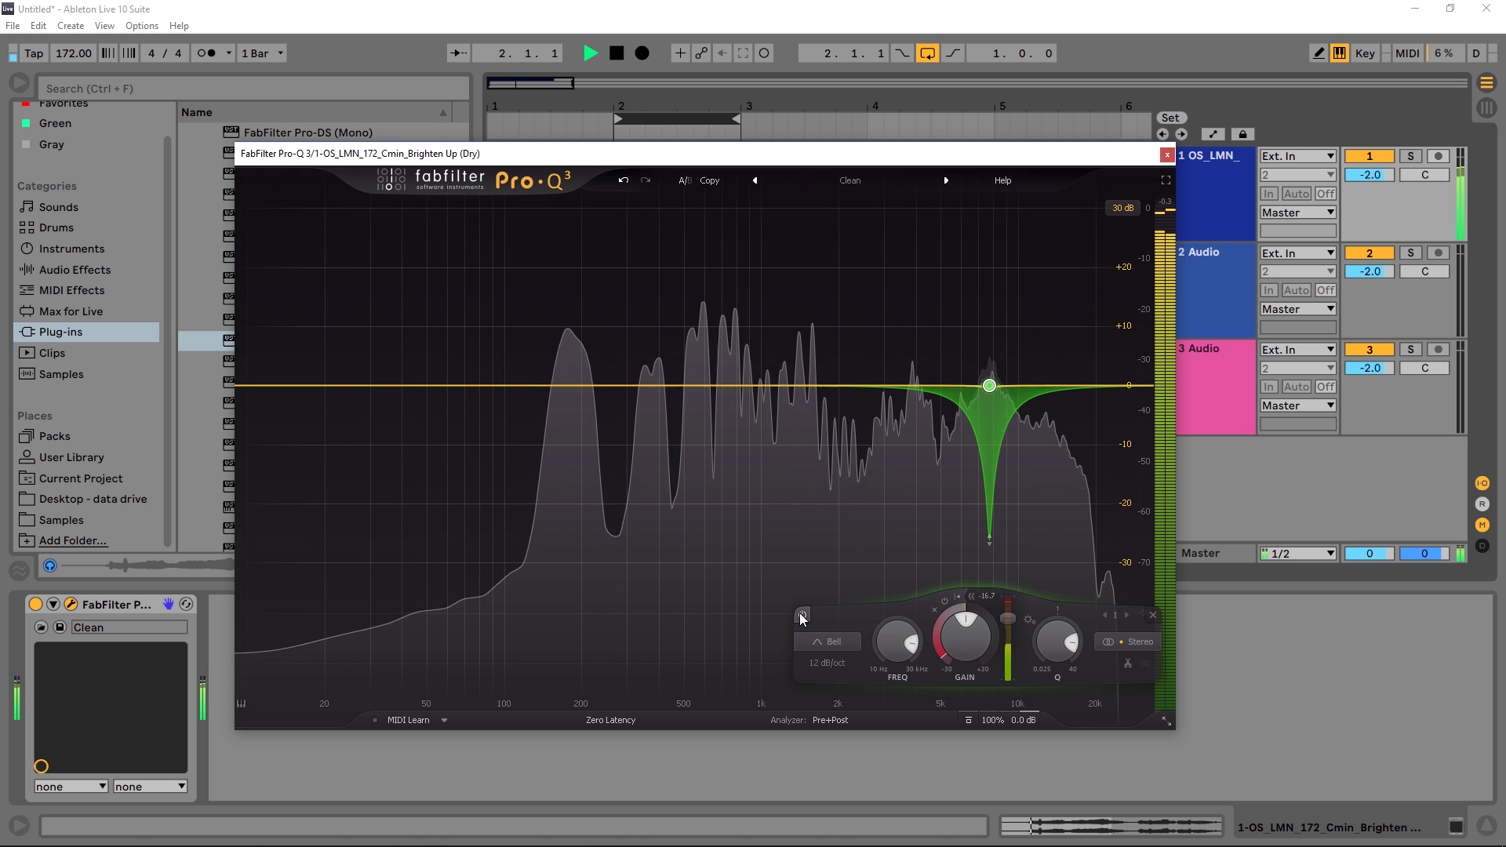
key(space)
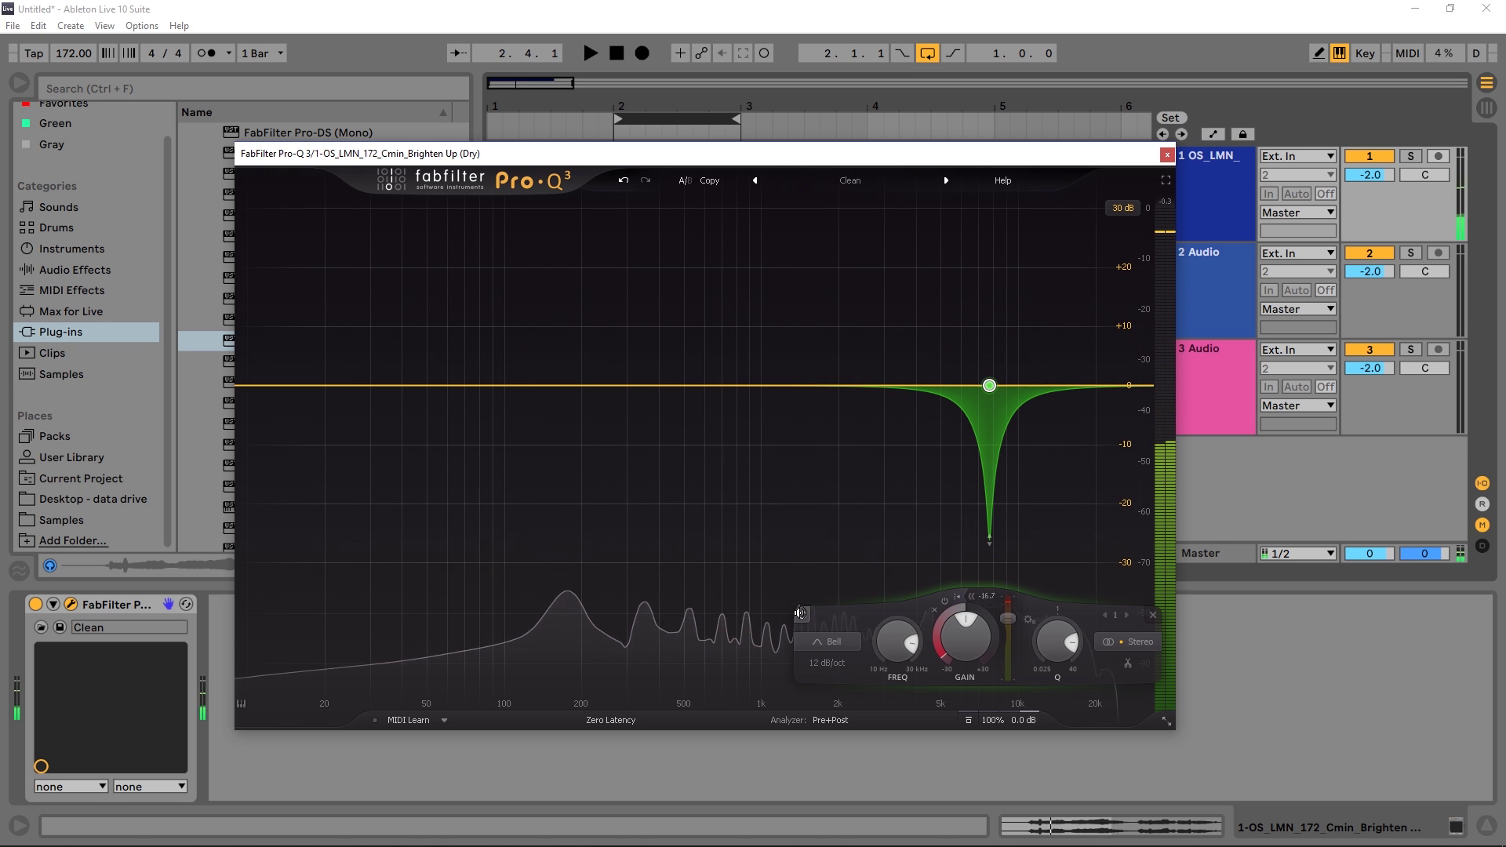